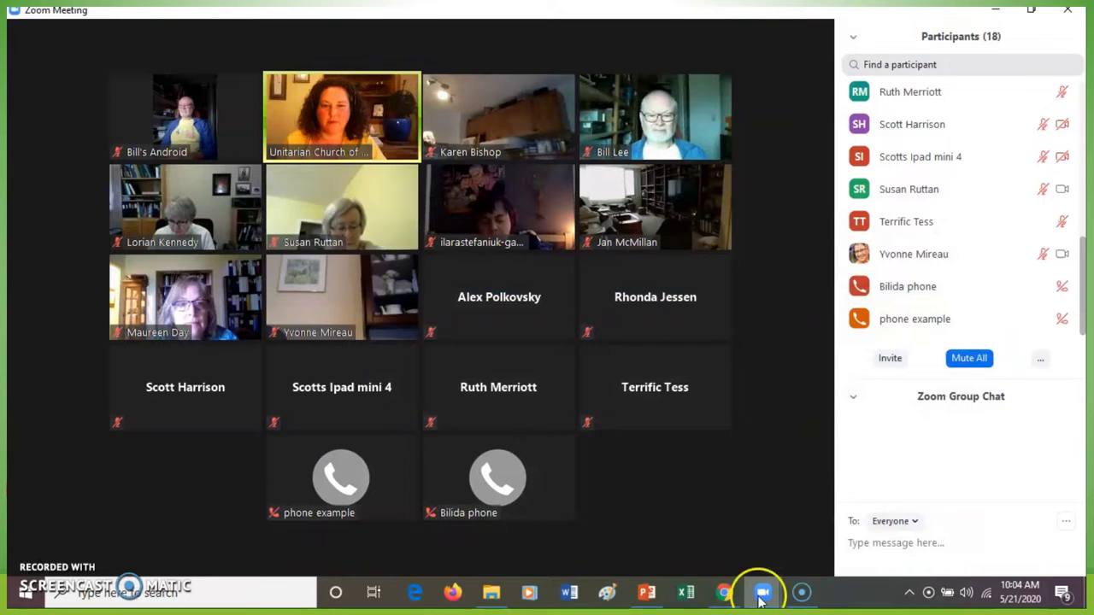
# Step: Create six breakout rooms in the Zoom meeting with the participants assigned automatically
pyautogui.click(764, 592)
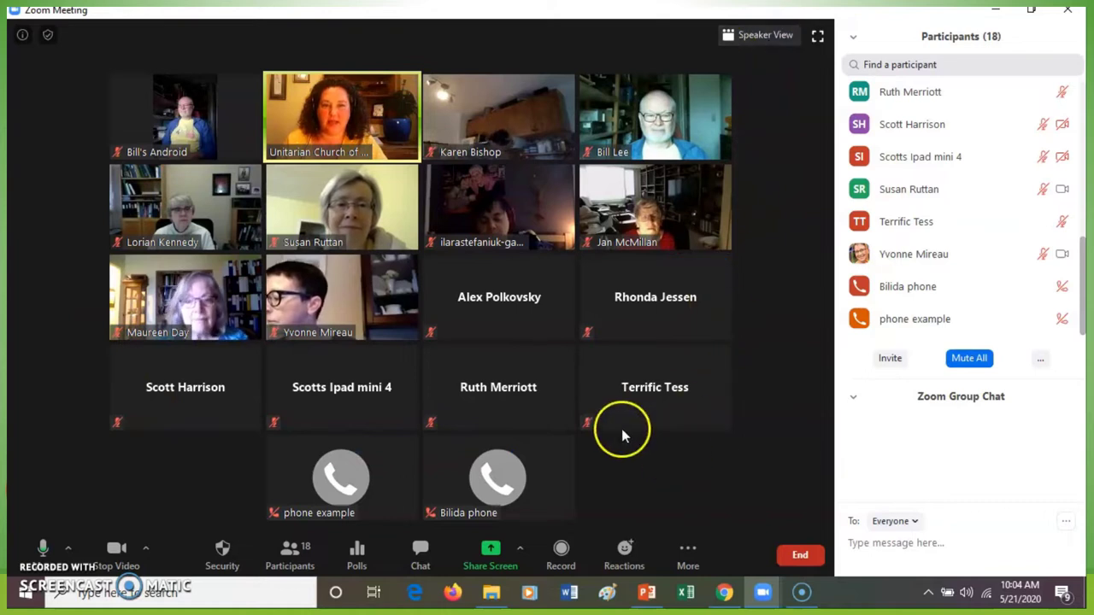
pyautogui.click(691, 564)
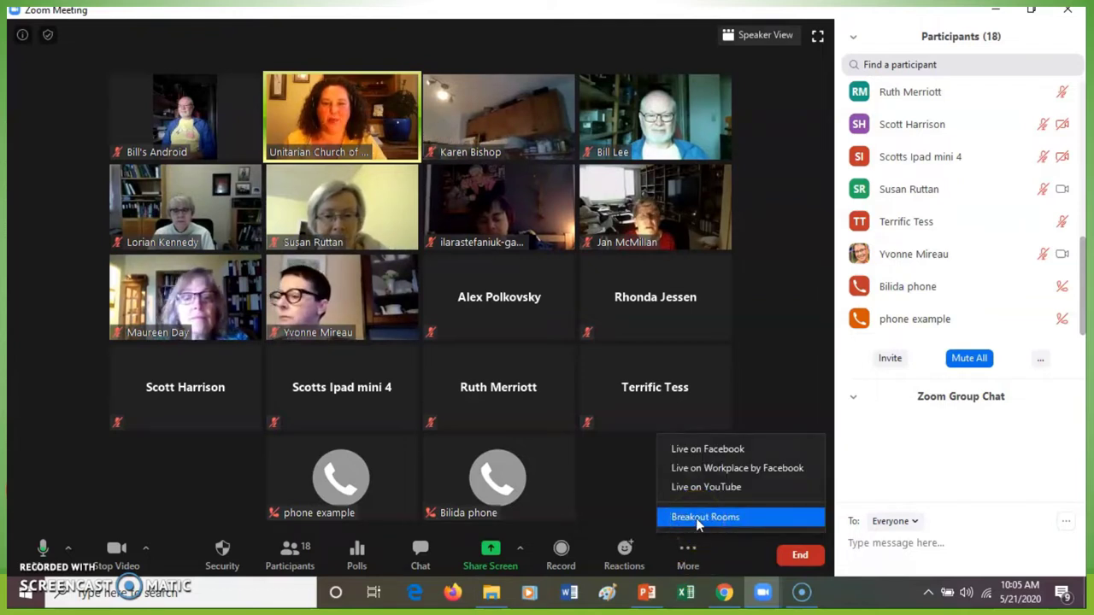
pyautogui.click(699, 520)
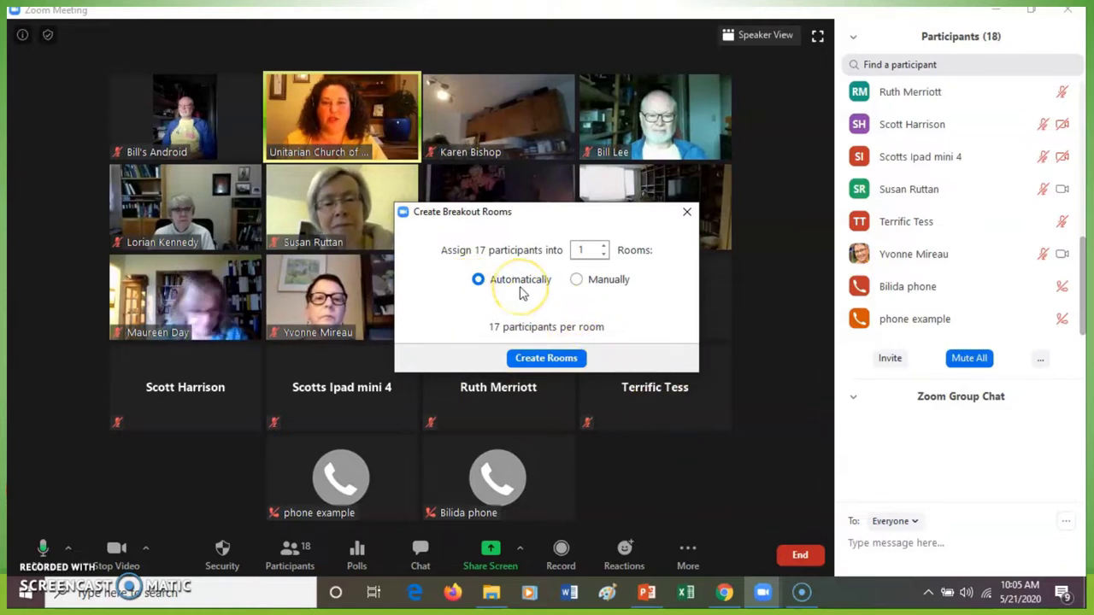
pyautogui.click(603, 246)
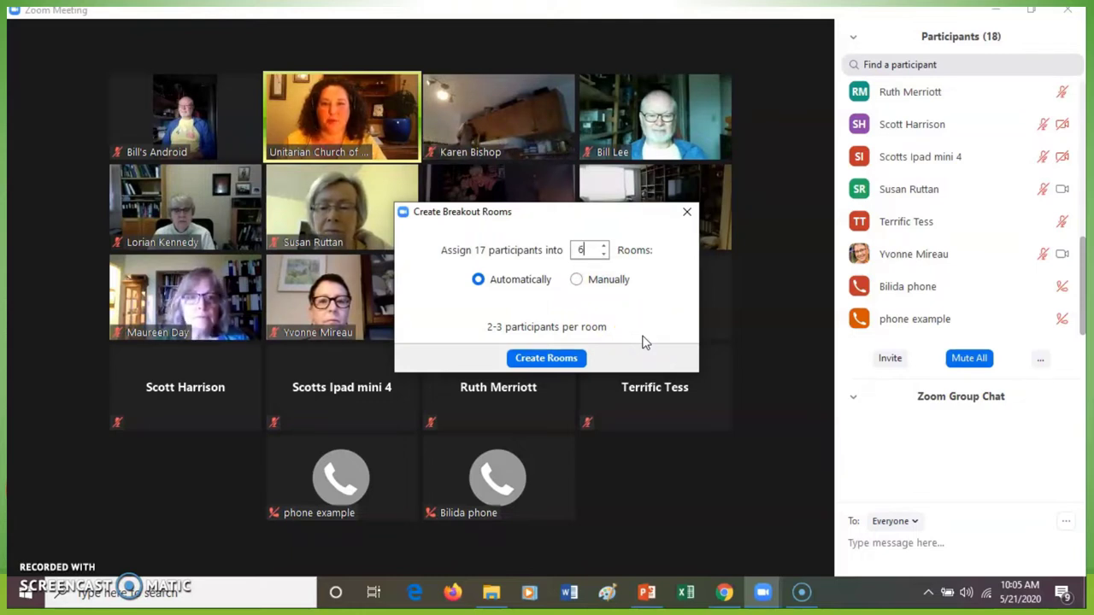
pyautogui.click(567, 364)
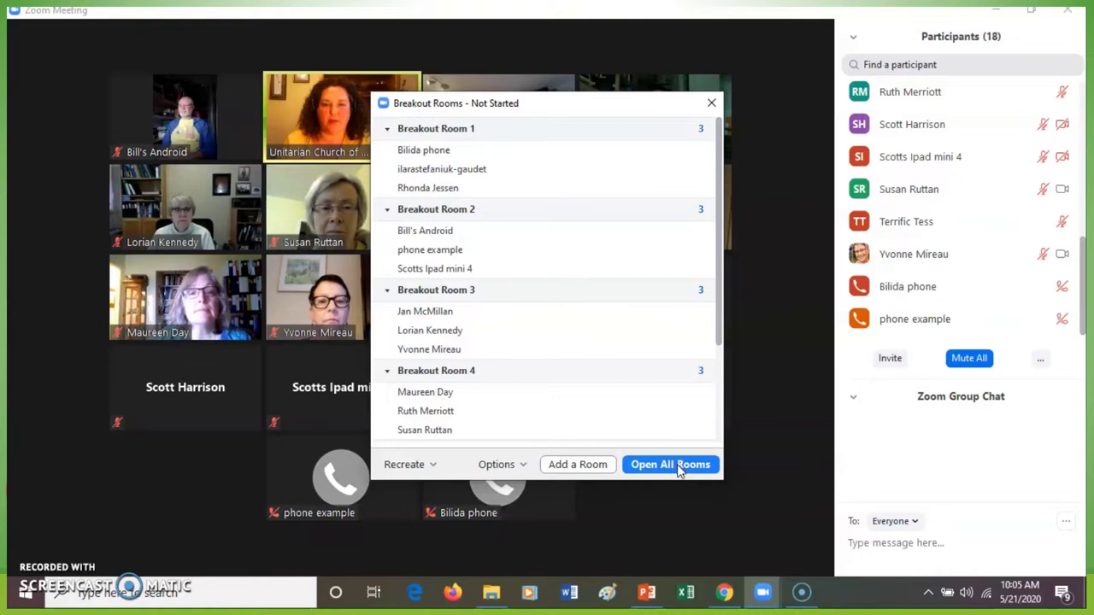
# Step: Open all six breakout rooms to the participants, and close them all again after checking the room list
pyautogui.click(679, 472)
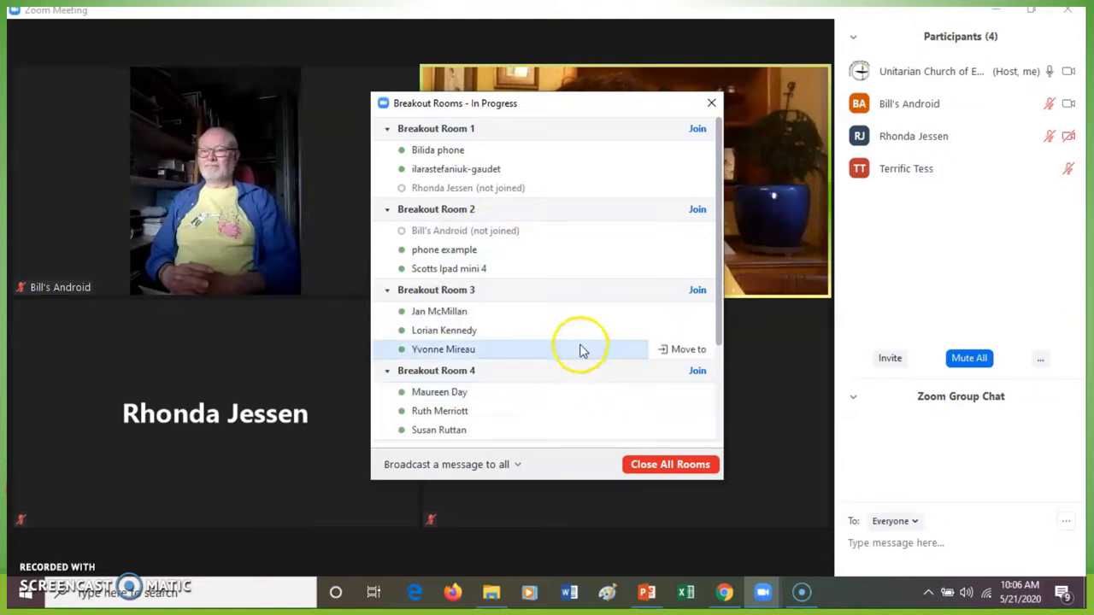
pyautogui.scroll(-4, 580, 337)
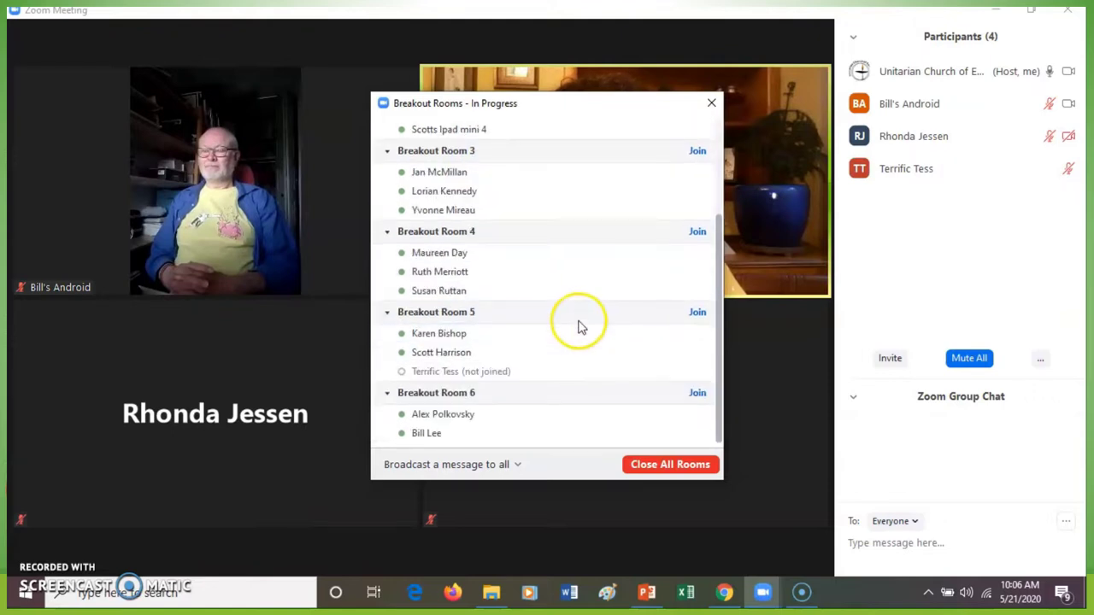
pyautogui.click(667, 465)
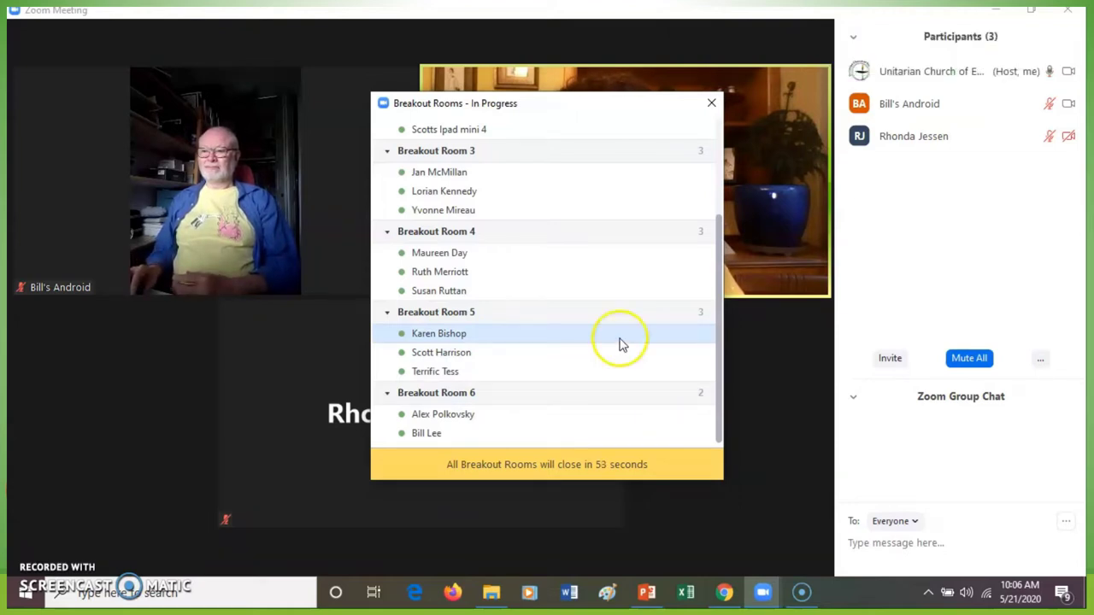
# Step: Move the breakout rooms window aside and switch the meeting to speaker view and back to gallery view
pyautogui.click(596, 109)
pyautogui.moveTo(592, 108); pyautogui.dragTo(327, 161)
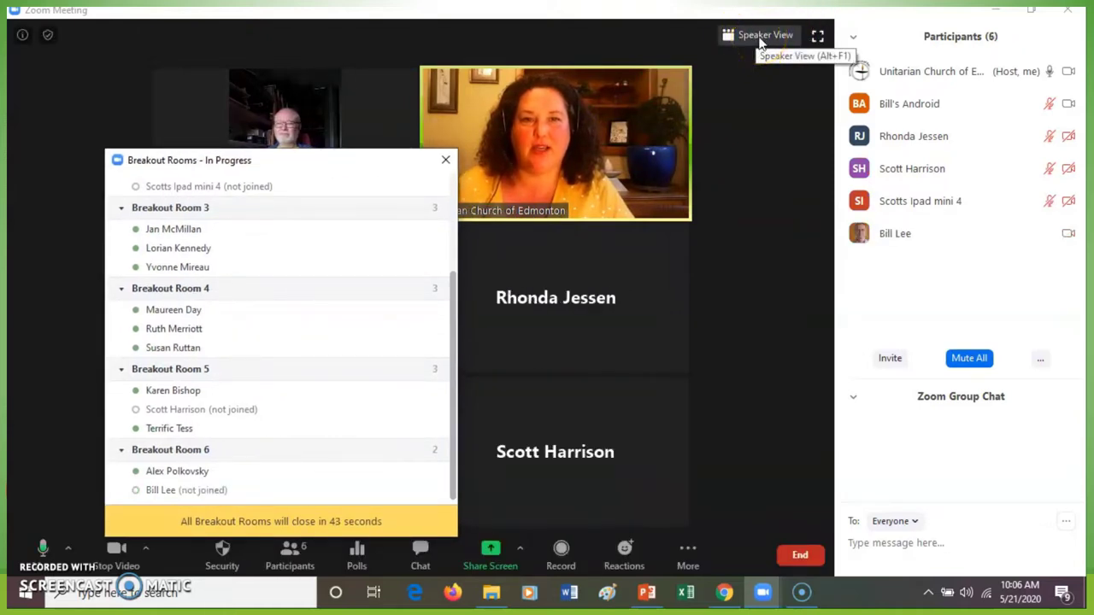
pyautogui.click(760, 41)
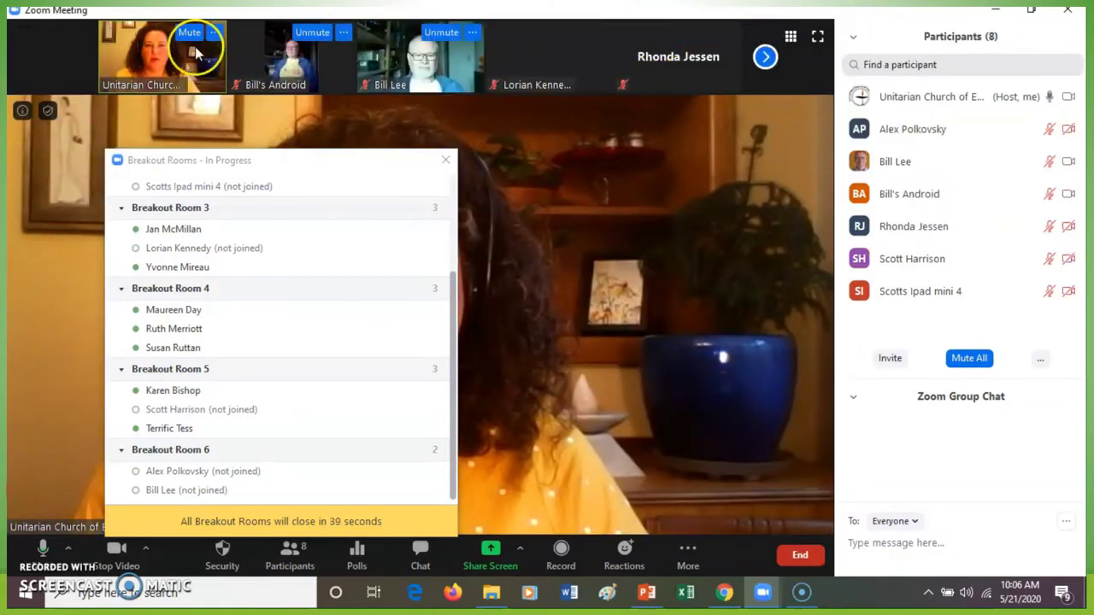
pyautogui.click(790, 38)
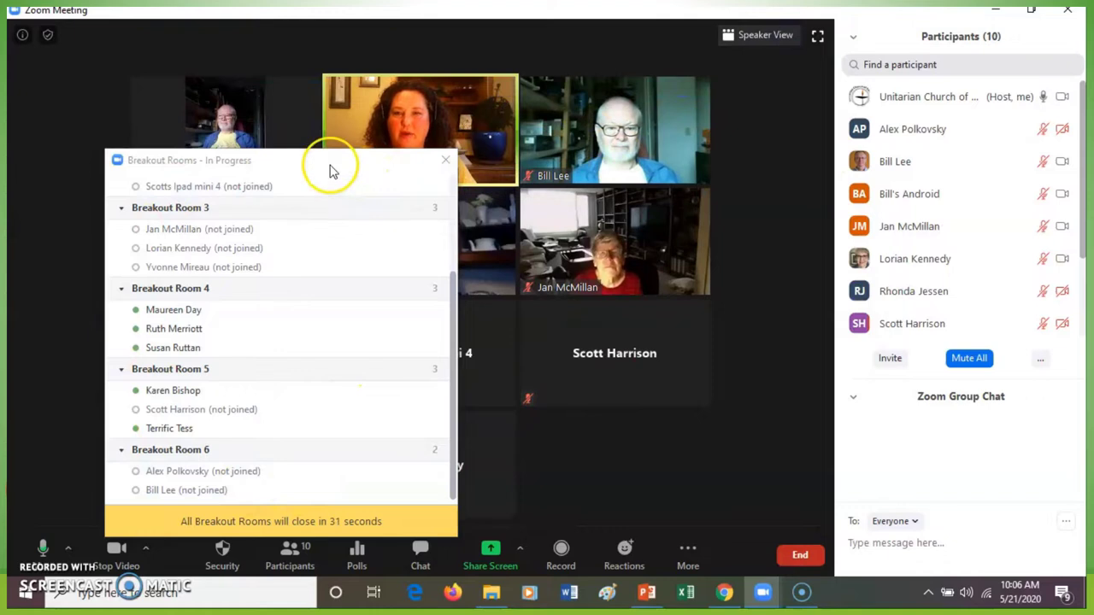
# Step: Move the breakout rooms window back towards the centre and close it once the countdown has ended
pyautogui.moveTo(332, 171); pyautogui.dragTo(520, 124)
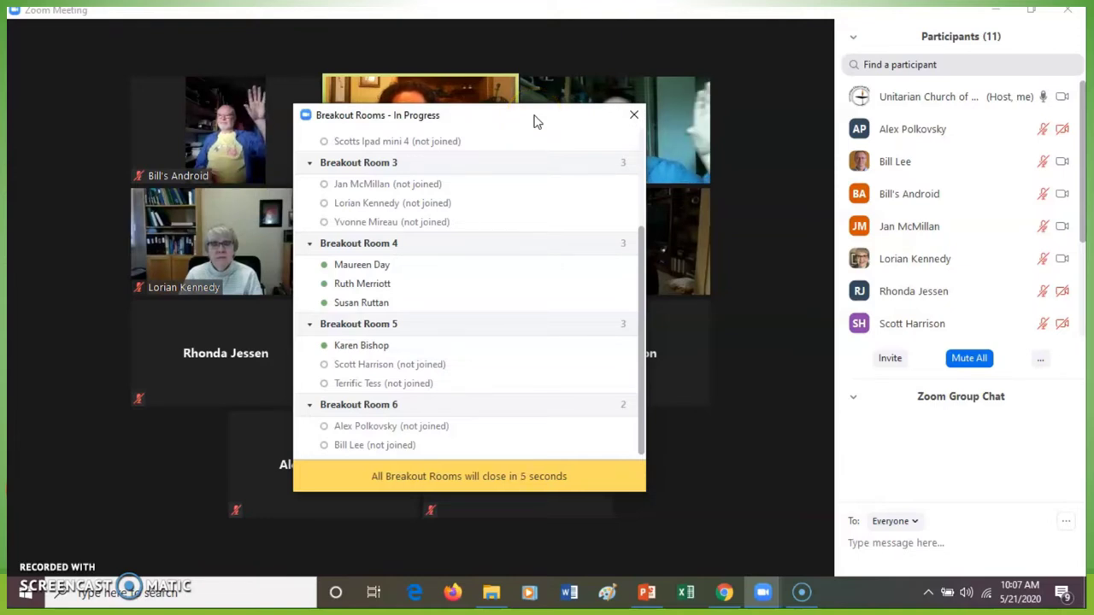
pyautogui.moveTo(534, 121)
pyautogui.mouseDown()
pyautogui.moveTo(554, 237)
pyautogui.moveTo(525, 137)
pyautogui.mouseUp()
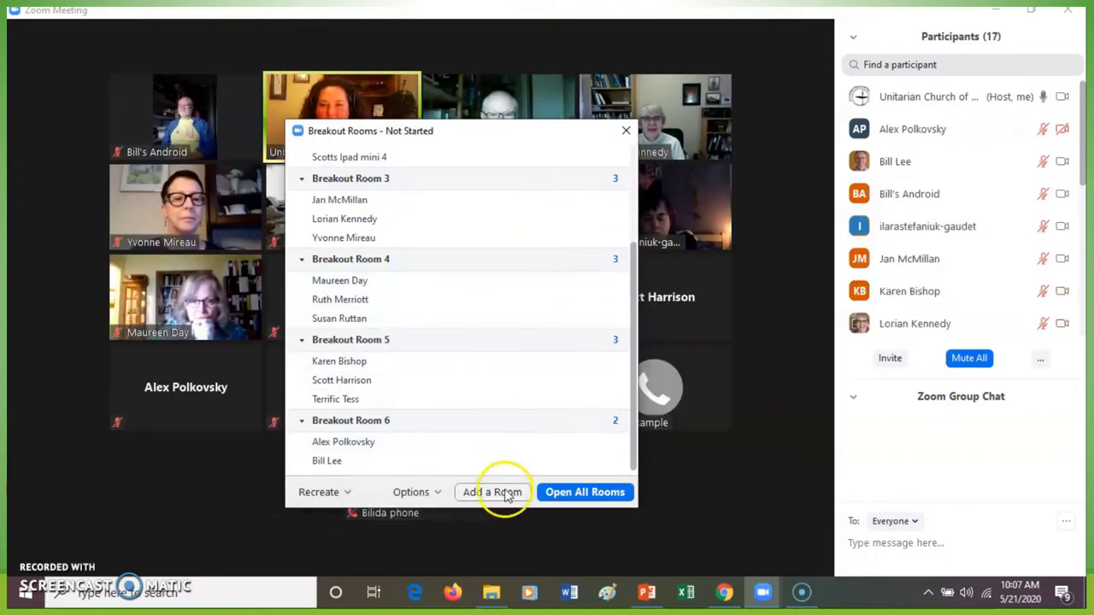
pyautogui.click(626, 133)
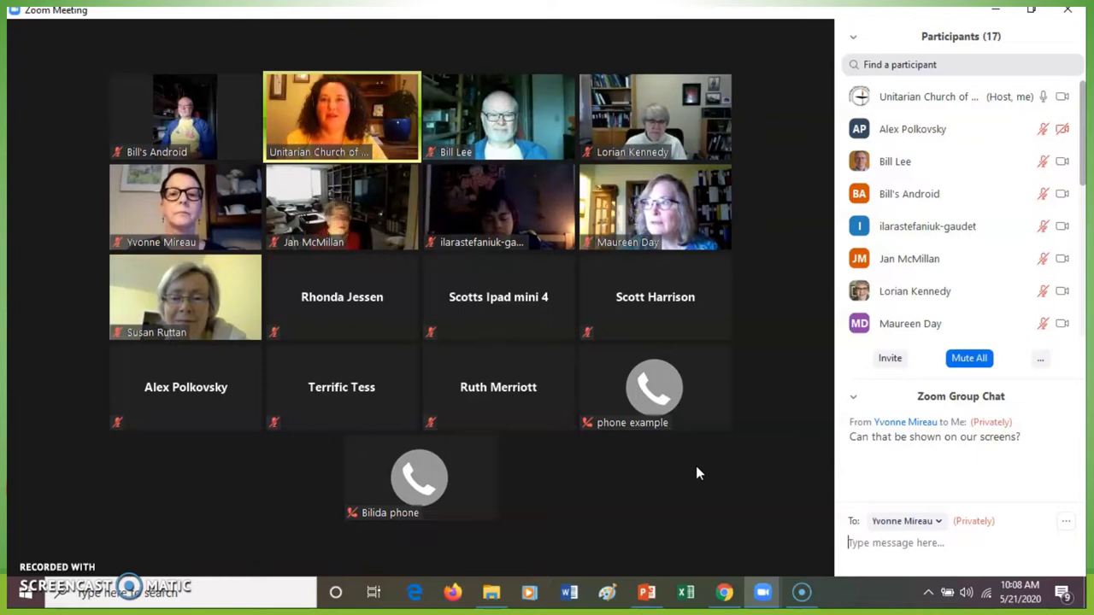
# Step: Reopen the breakout rooms window and examine the participants assigned to each of the six rooms
pyautogui.moveTo(693, 471)
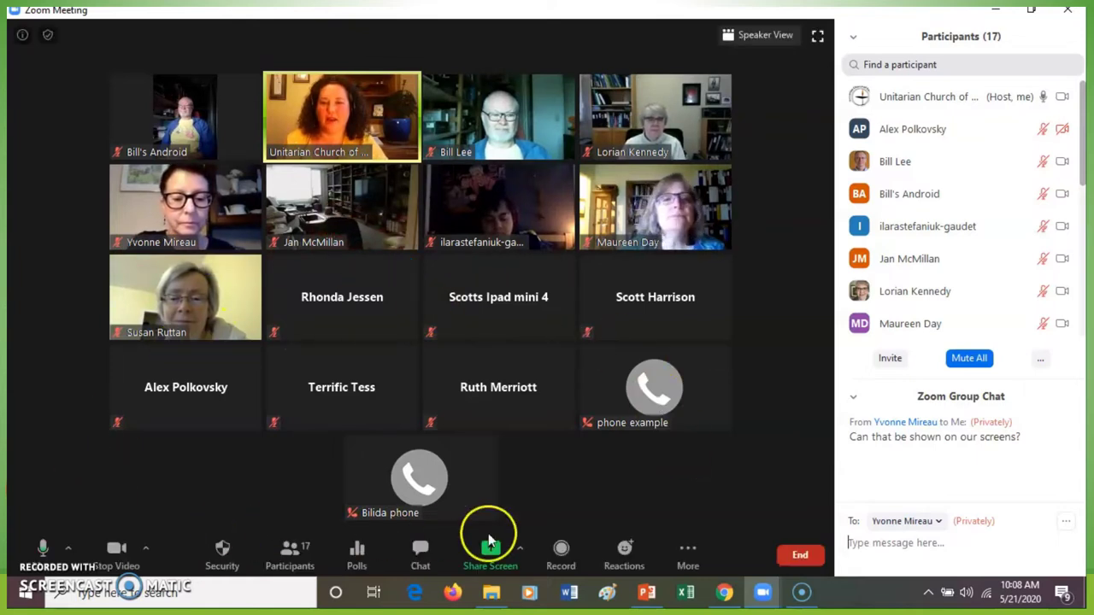
pyautogui.click(688, 559)
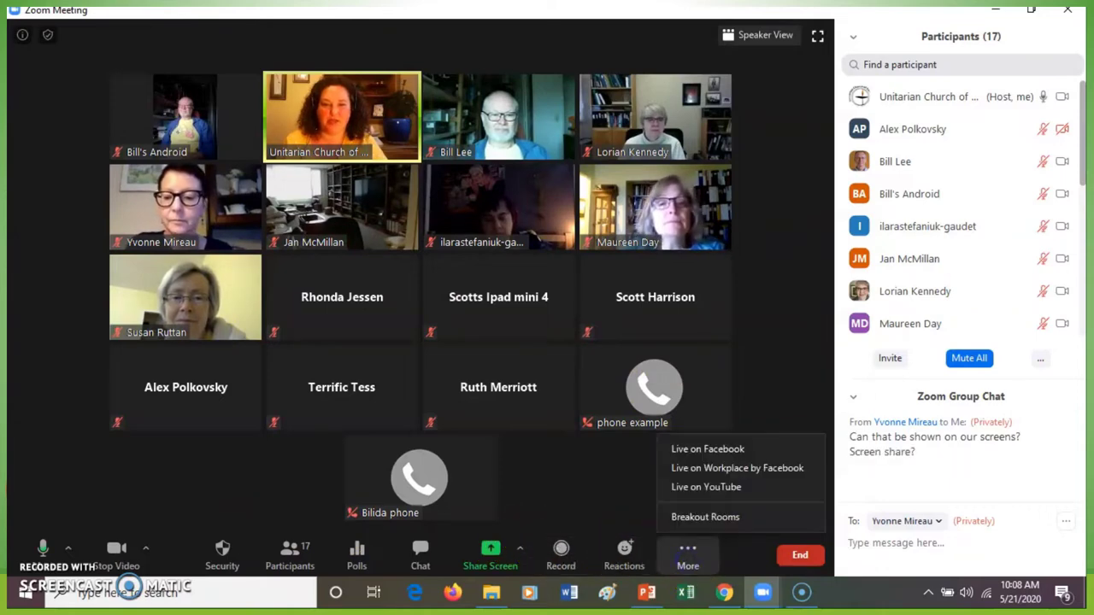
pyautogui.click(695, 518)
pyautogui.moveTo(667, 435)
pyautogui.moveTo(539, 215)
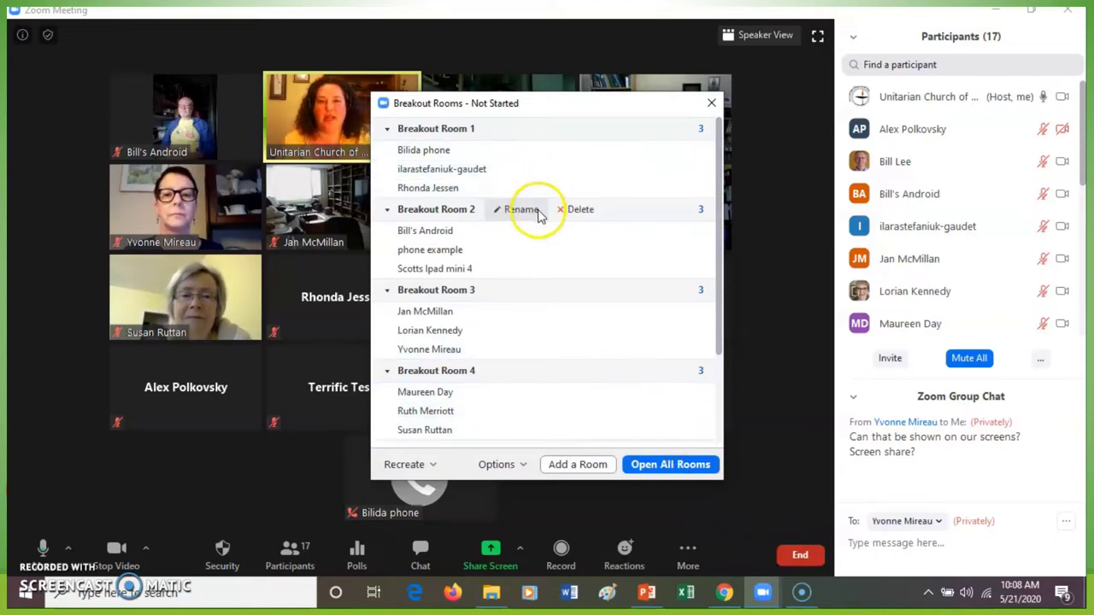
pyautogui.scroll(-3, 539, 215)
pyautogui.moveTo(539, 268)
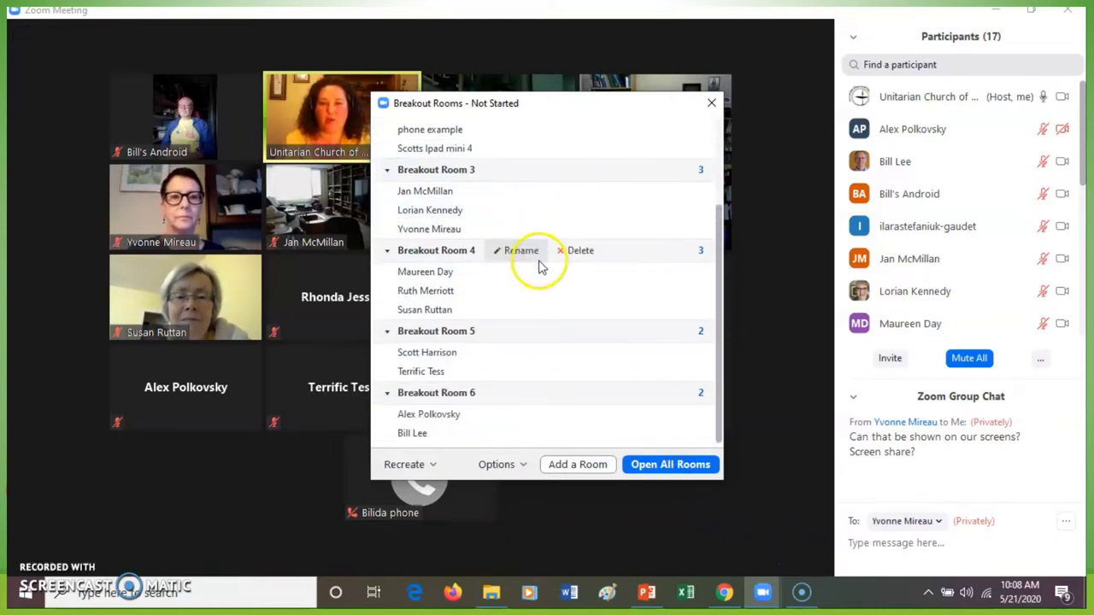
pyautogui.scroll(3, 556, 354)
pyautogui.moveTo(547, 136)
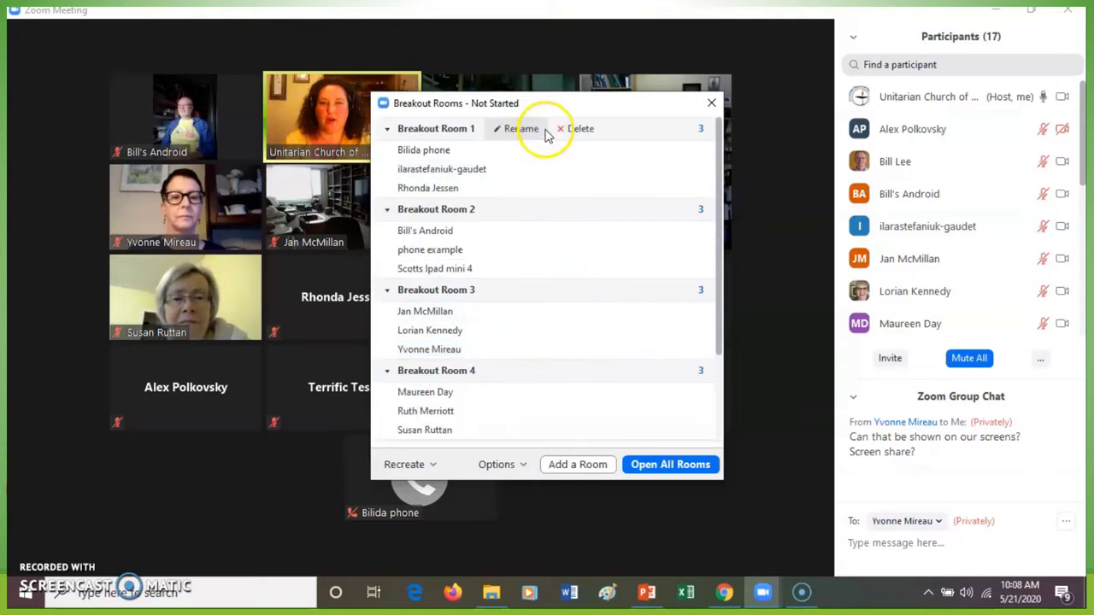
pyautogui.scroll(-3, 520, 251)
pyautogui.moveTo(554, 401)
pyautogui.scroll(3, 556, 336)
pyautogui.moveTo(560, 340)
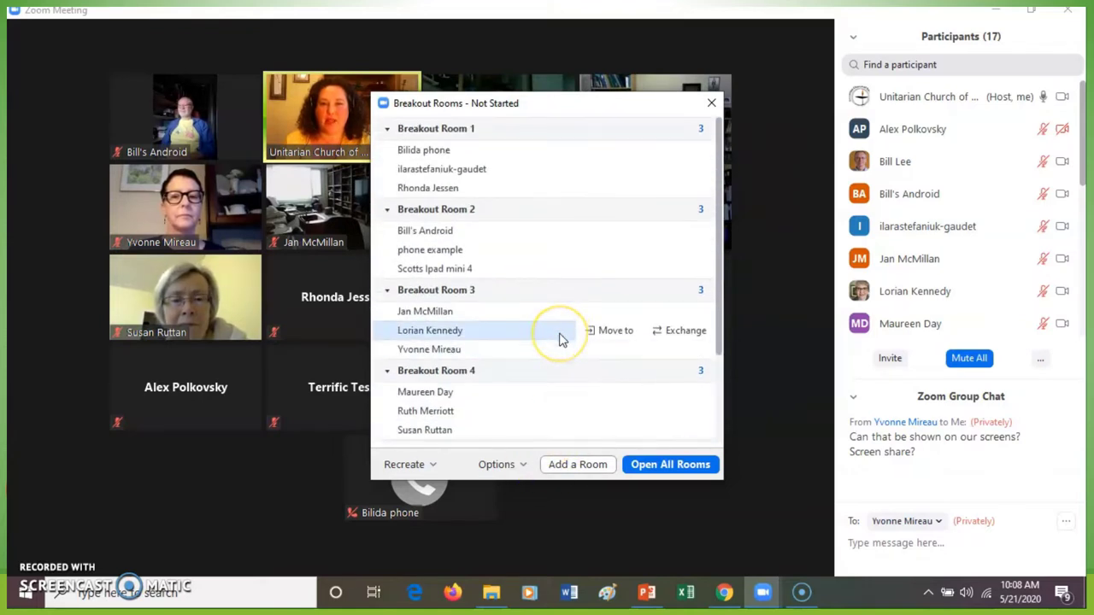
pyautogui.scroll(-3, 532, 287)
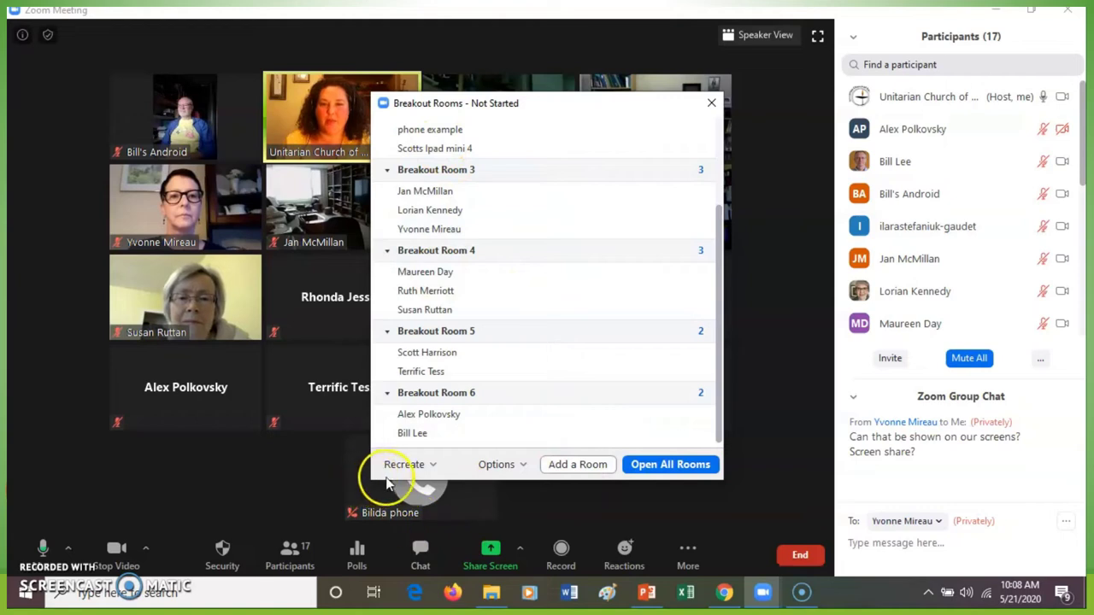
# Step: Recreate the breakout rooms as five rooms with the participants assigned automatically
pyautogui.click(435, 472)
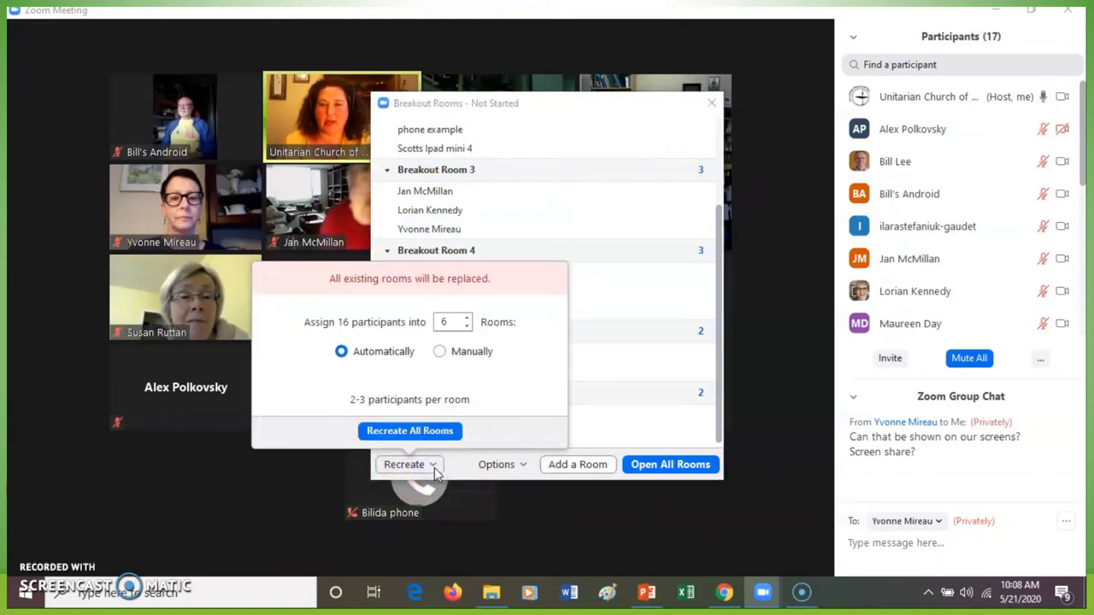
pyautogui.click(466, 326)
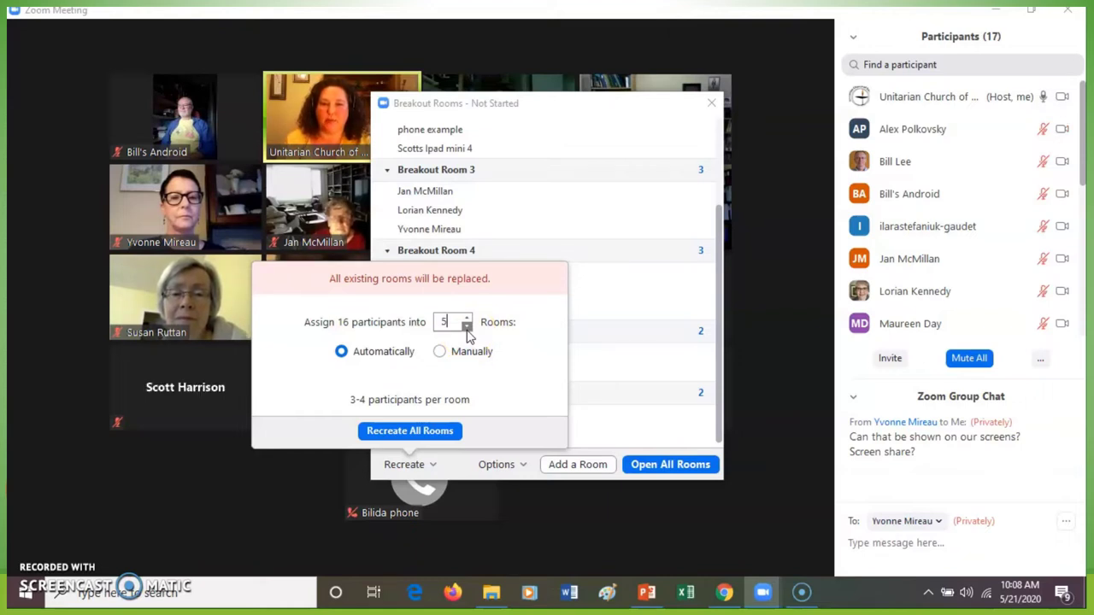
pyautogui.click(445, 436)
pyautogui.click(445, 434)
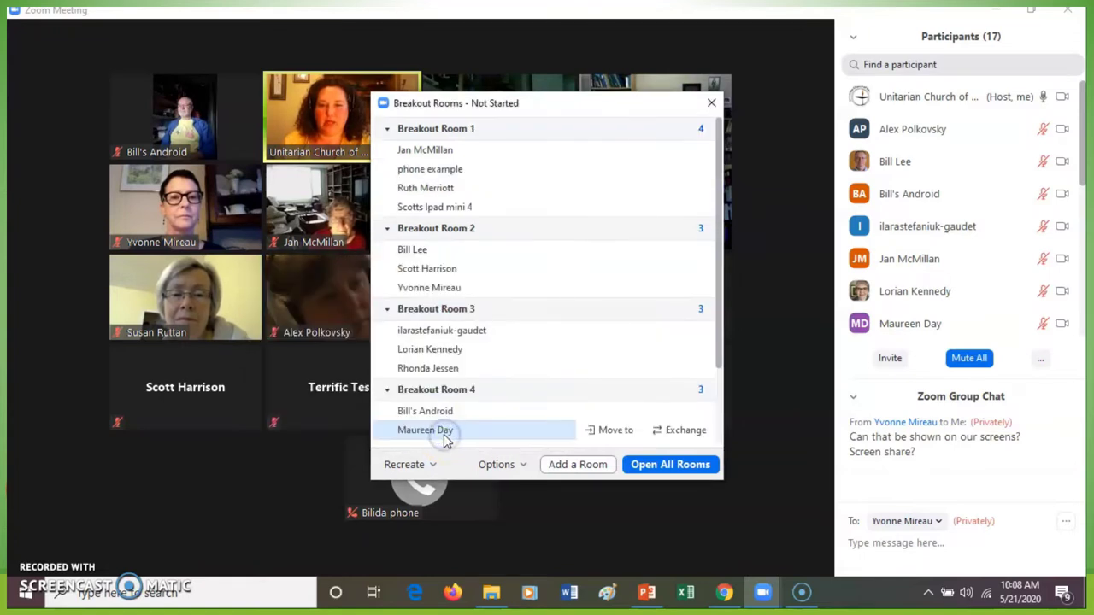
# Step: Open all five recreated breakout rooms and check which participants have joined each room
pyautogui.click(689, 466)
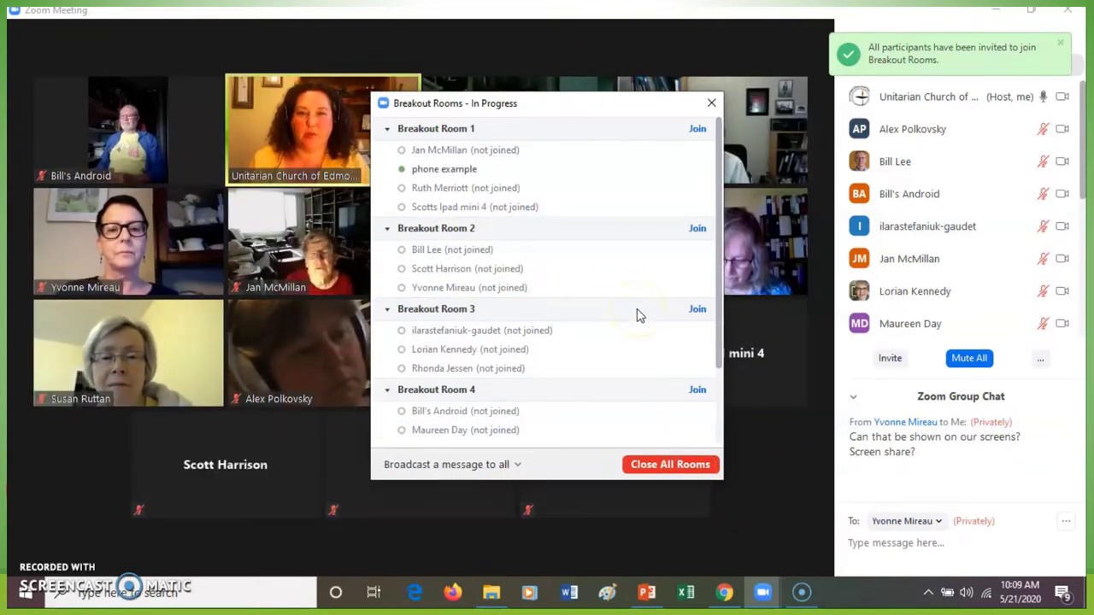
pyautogui.moveTo(610, 288)
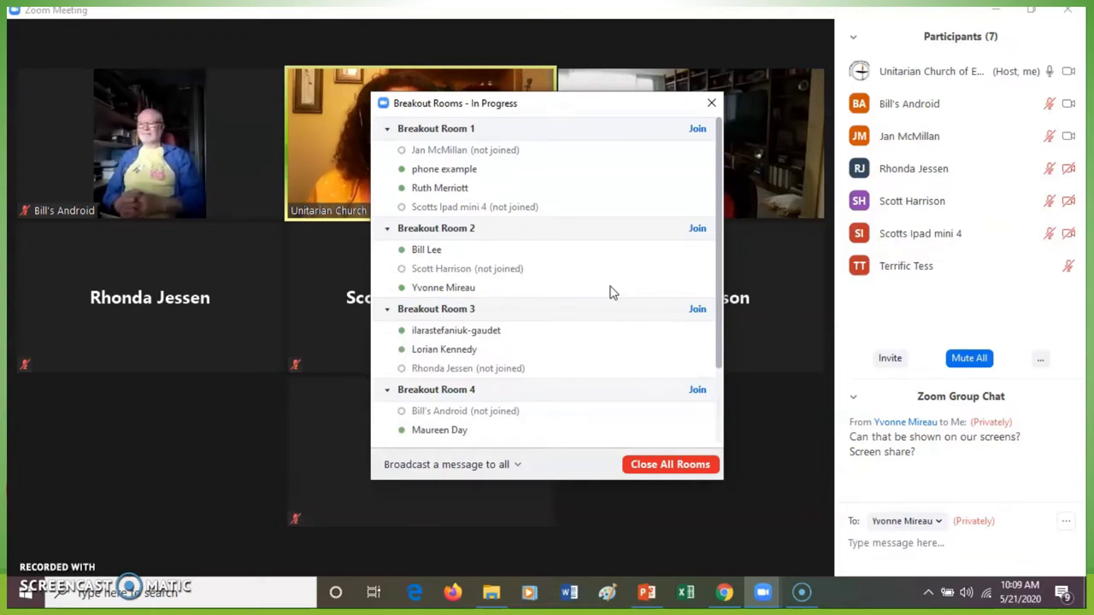
pyautogui.scroll(-1, 598, 296)
pyautogui.scroll(-1, 590, 301)
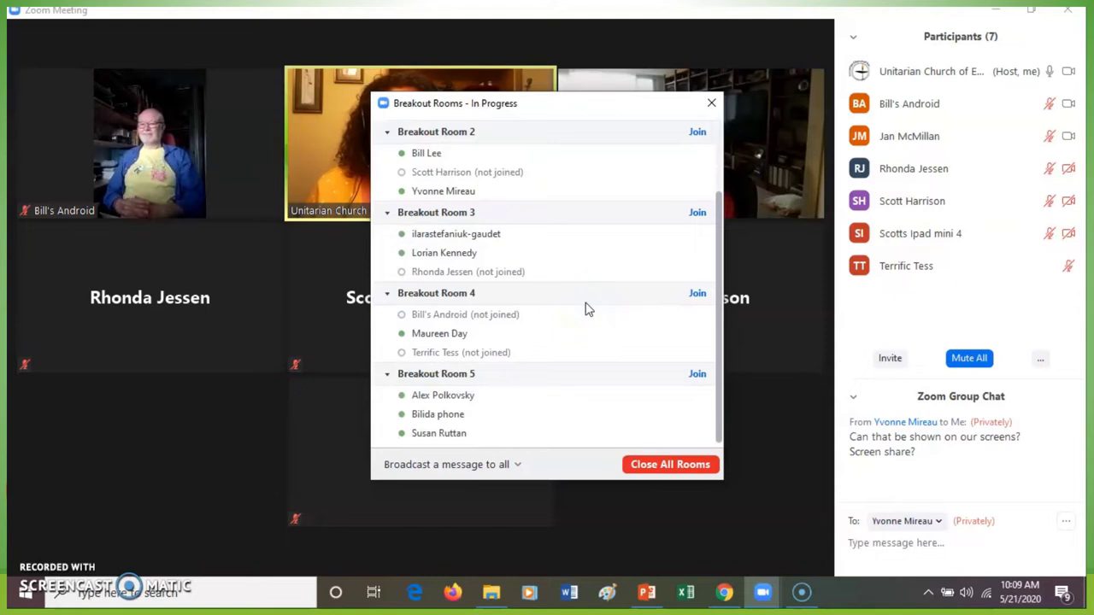
pyautogui.scroll(2, 586, 309)
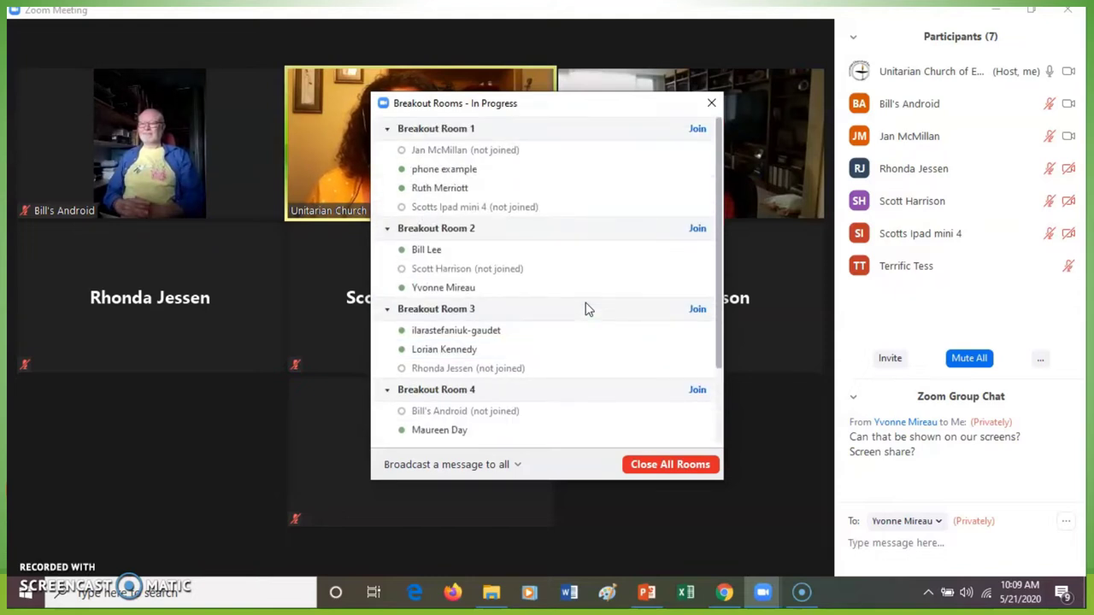
# Step: Move the last participant listed in Breakout Room 5 to Breakout Room 4
pyautogui.scroll(-3, 586, 309)
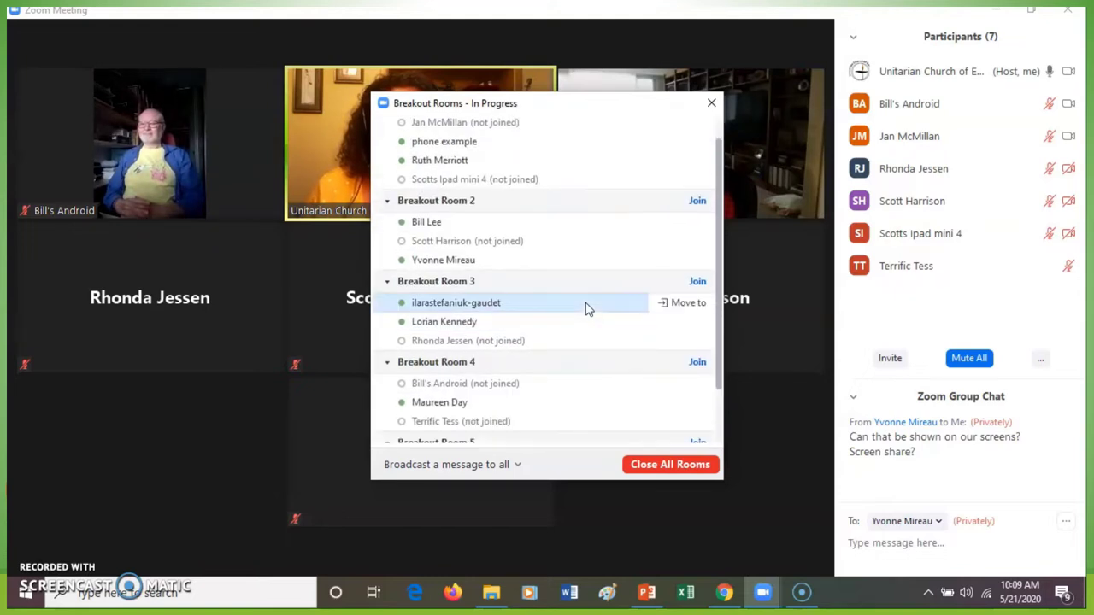
pyautogui.click(552, 333)
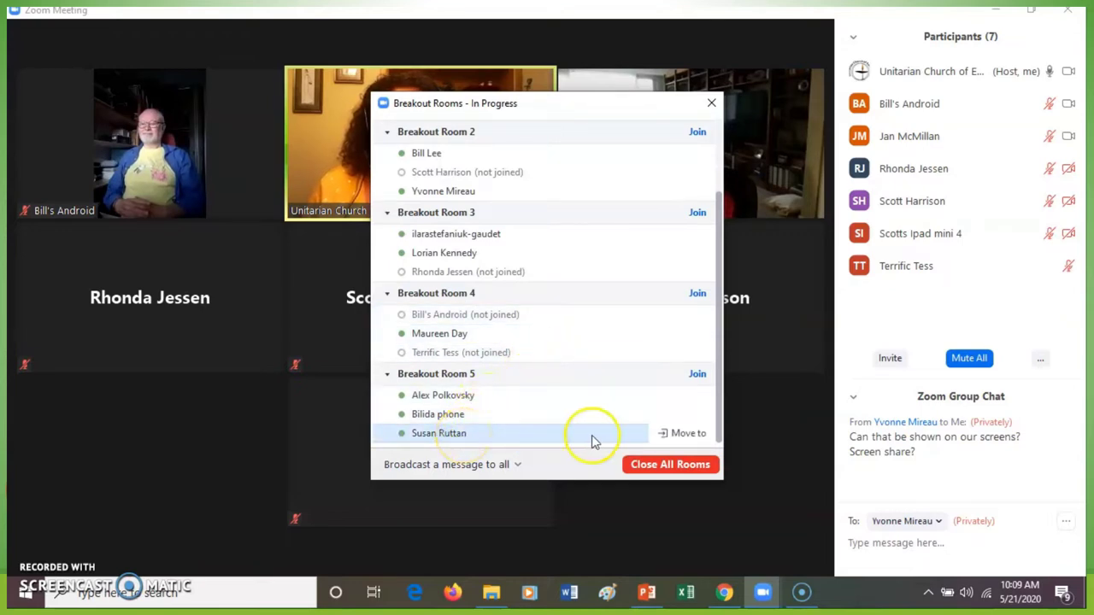
pyautogui.click(688, 434)
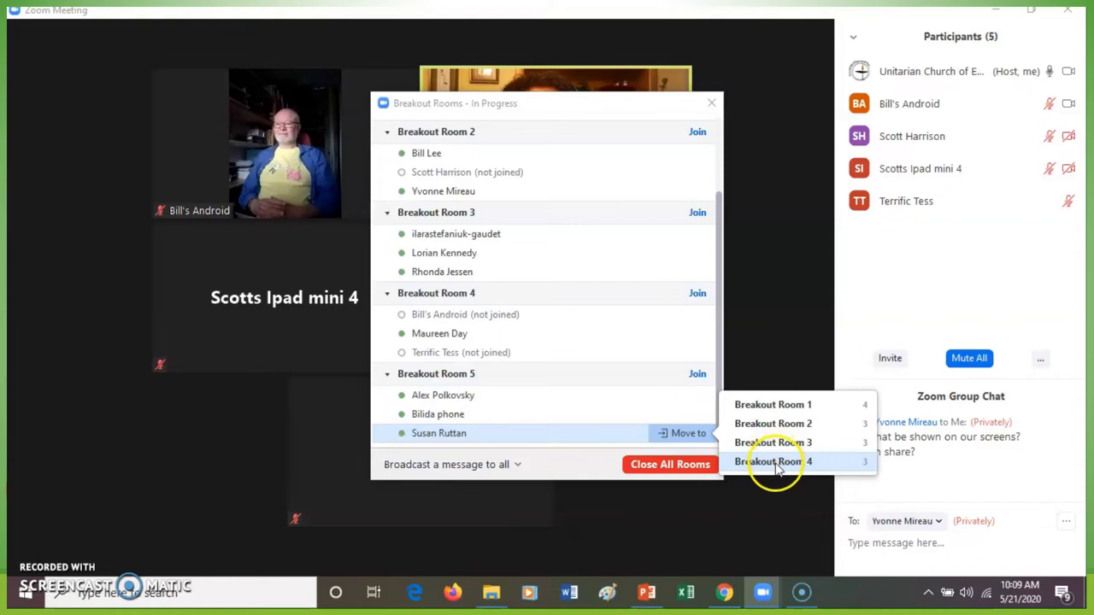
pyautogui.click(773, 462)
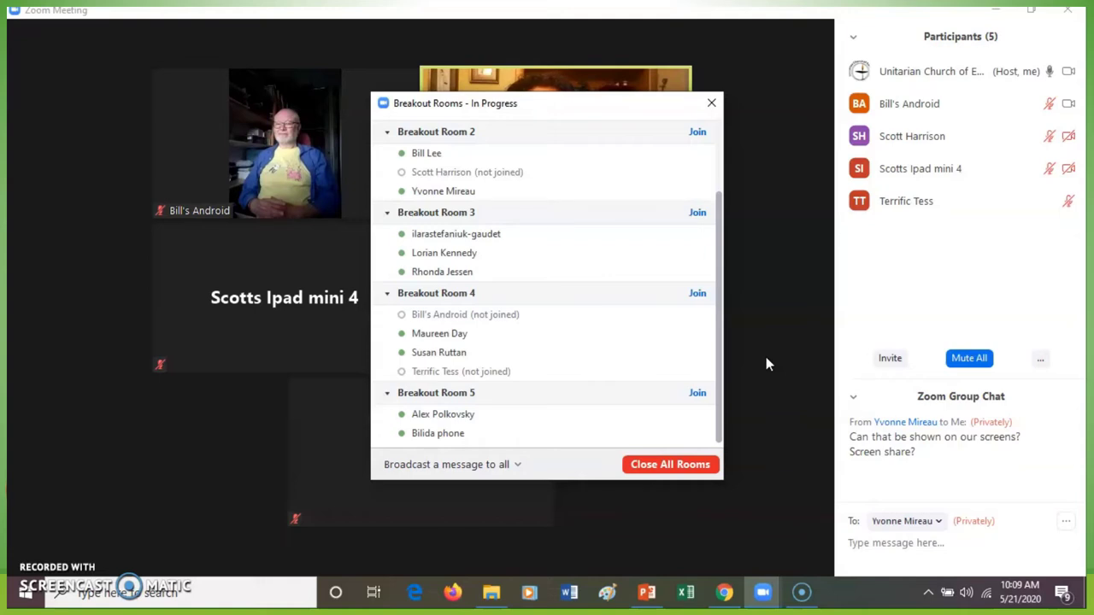
# Step: Close all five breakout rooms and check which participants are still in them
pyautogui.click(681, 465)
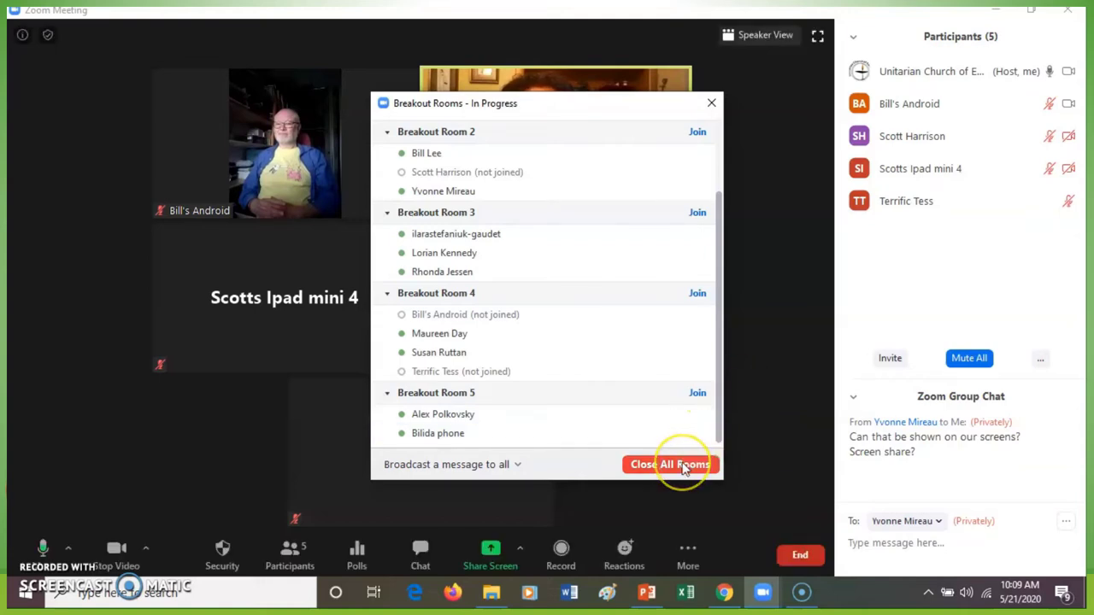
pyautogui.click(681, 465)
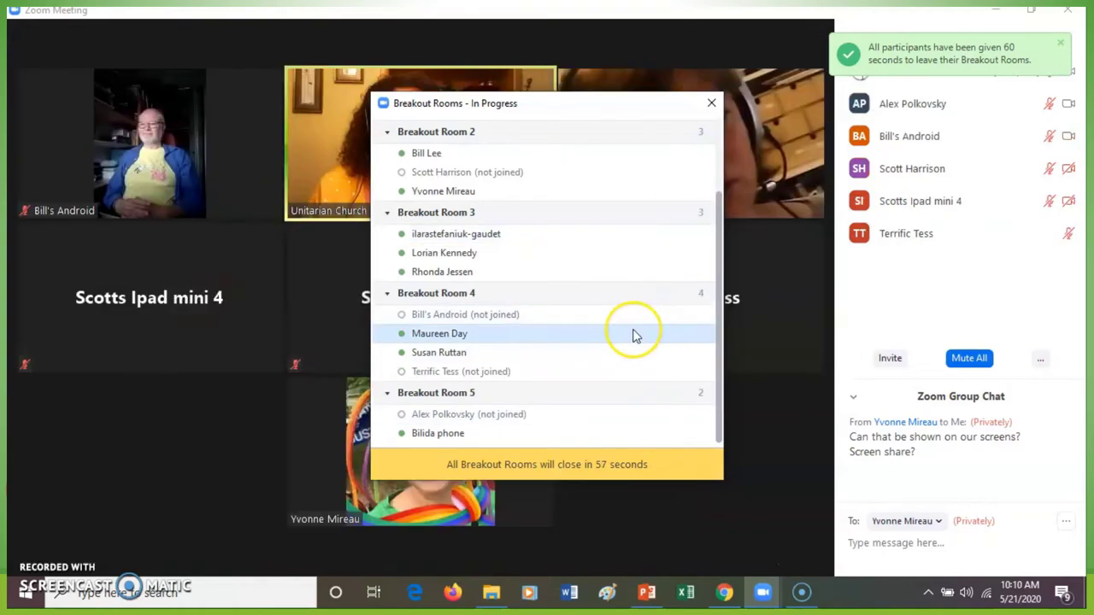
pyautogui.scroll(2, 632, 336)
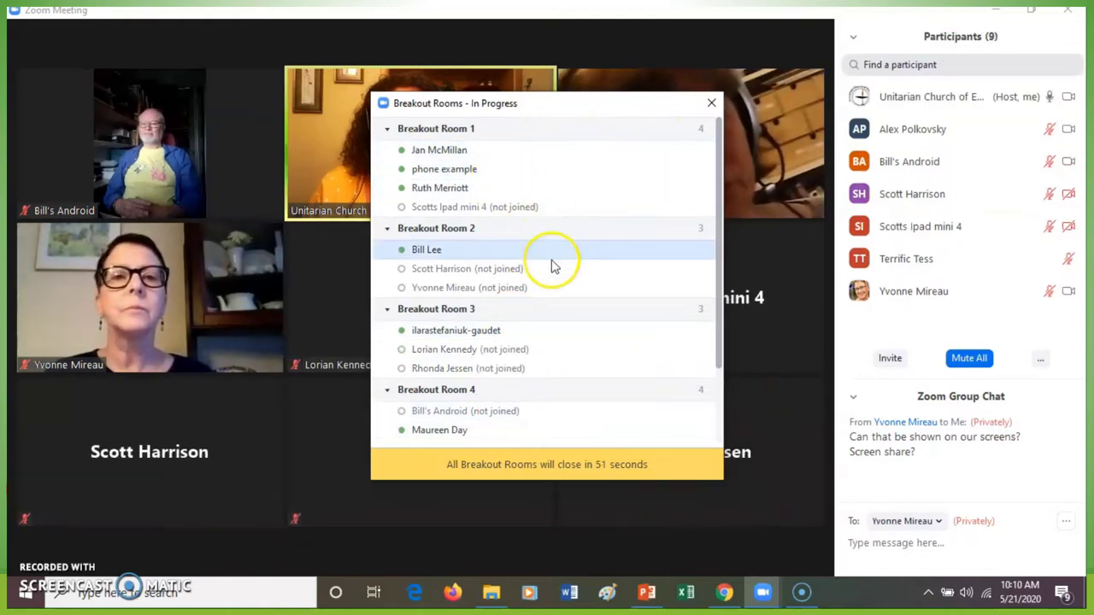
# Step: Check which participants are still in each of the five breakout rooms during the closing countdown
pyautogui.scroll(-3, 556, 281)
pyautogui.scroll(3, 587, 330)
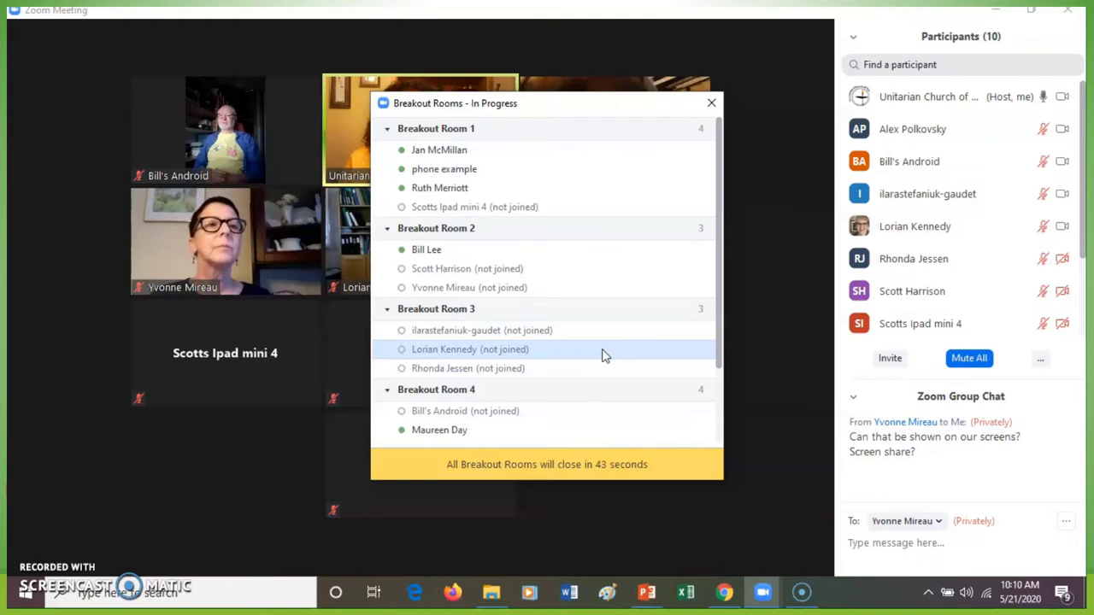
pyautogui.click(586, 258)
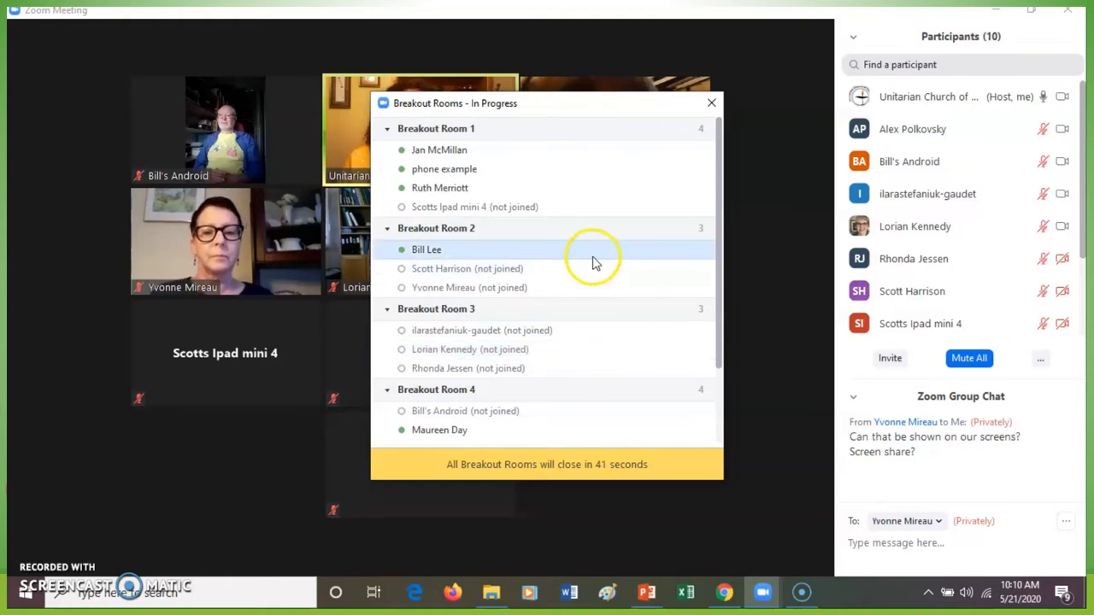
pyautogui.scroll(-3, 593, 261)
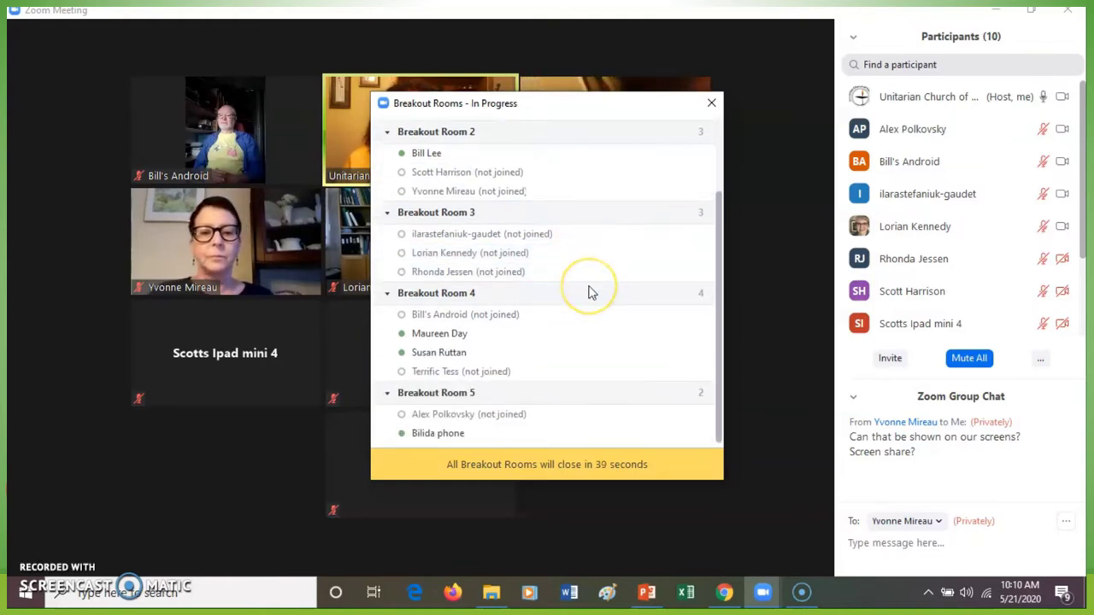
pyautogui.scroll(3, 590, 289)
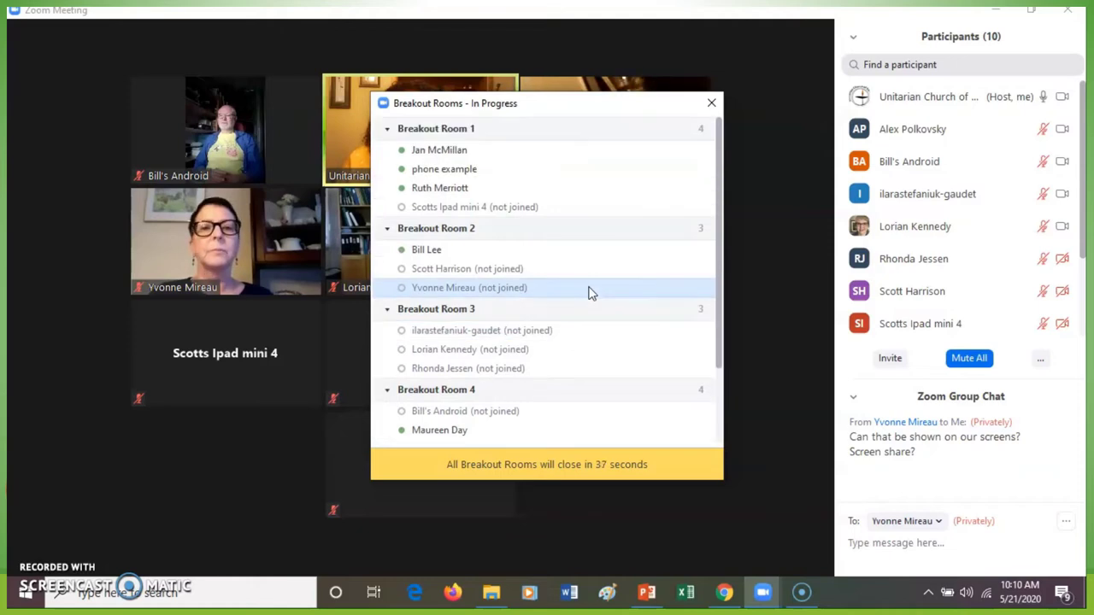
pyautogui.scroll(-3, 588, 294)
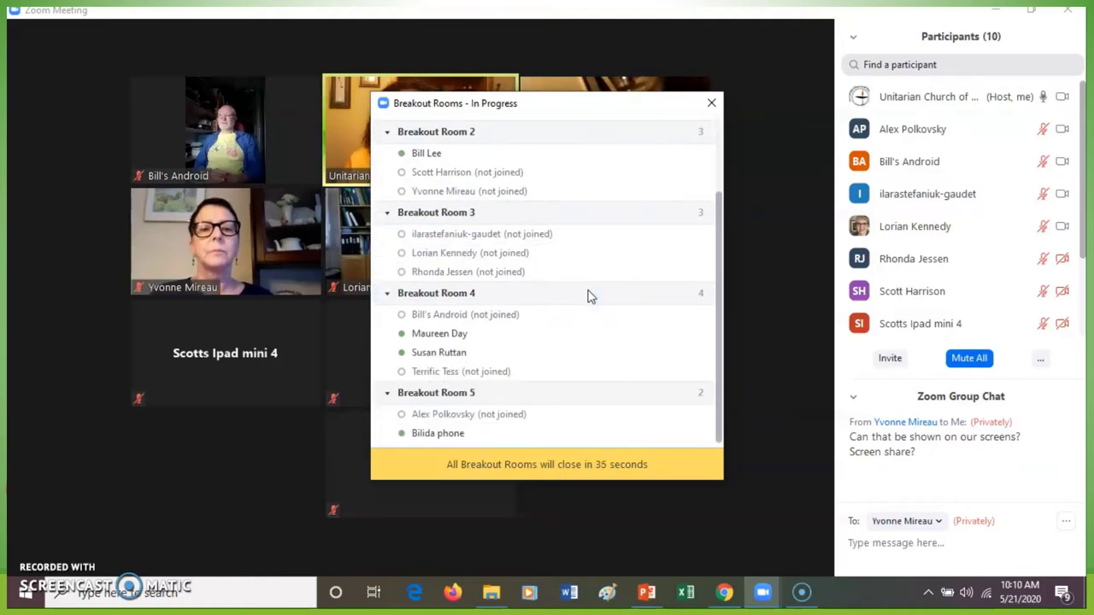
pyautogui.scroll(2, 587, 296)
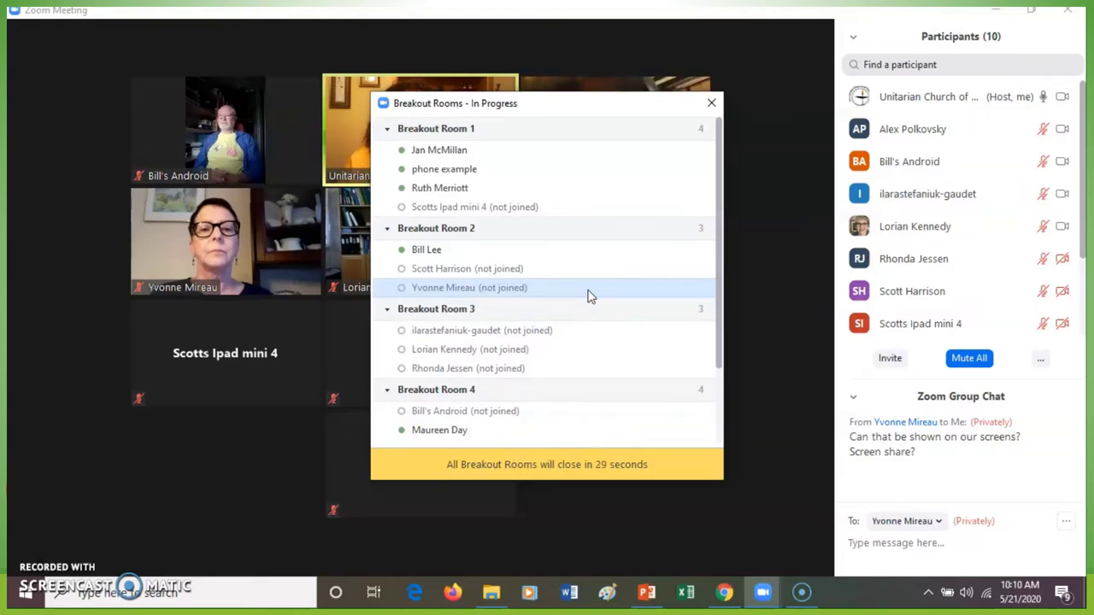
# Step: Compare the main meeting's participant list with the five closing rooms and close the Breakout Rooms window
pyautogui.moveTo(581, 103); pyautogui.dragTo(505, 88)
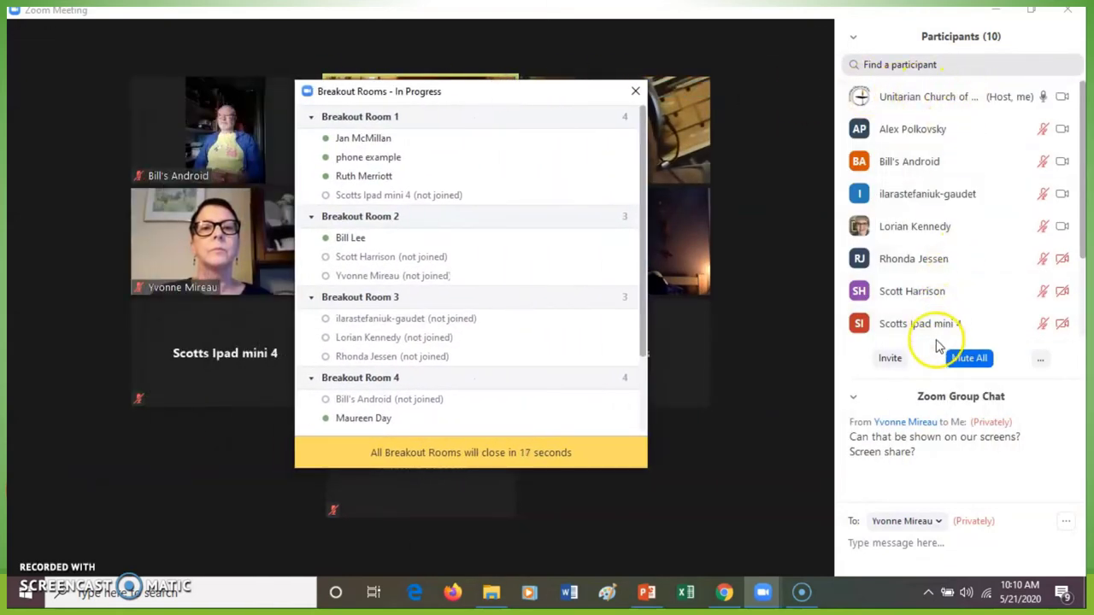
pyautogui.moveTo(935, 201)
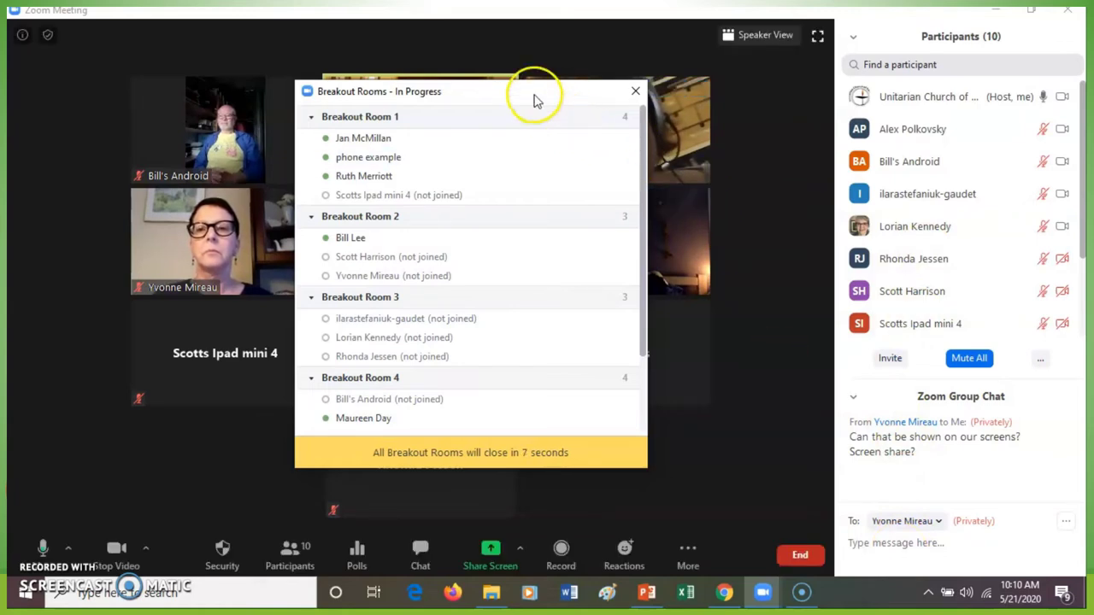
pyautogui.moveTo(534, 97); pyautogui.dragTo(625, 73)
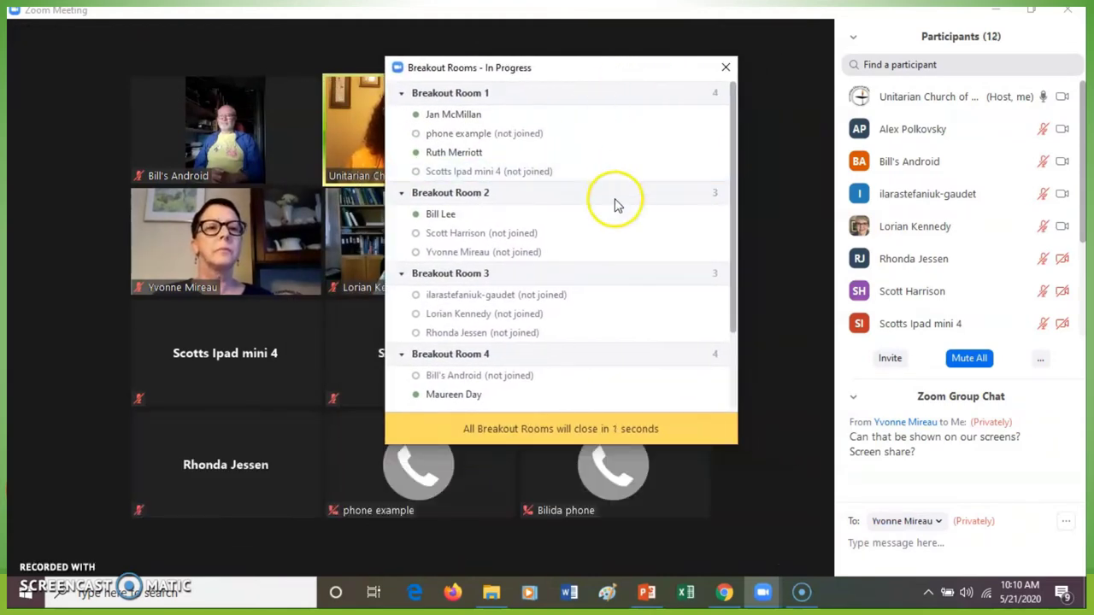
pyautogui.scroll(-3, 591, 227)
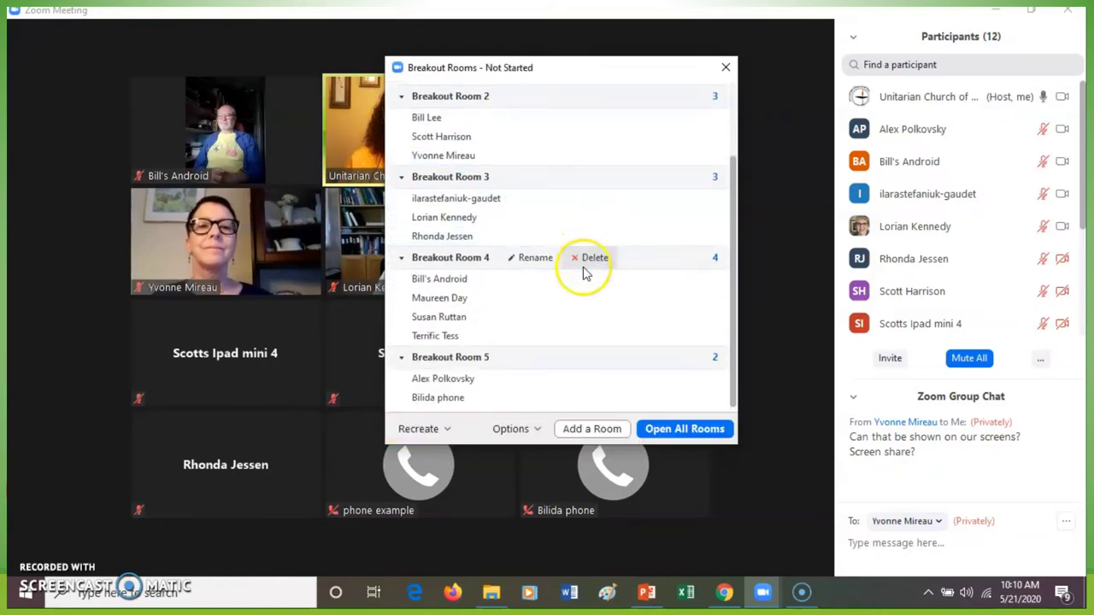
pyautogui.scroll(2, 579, 275)
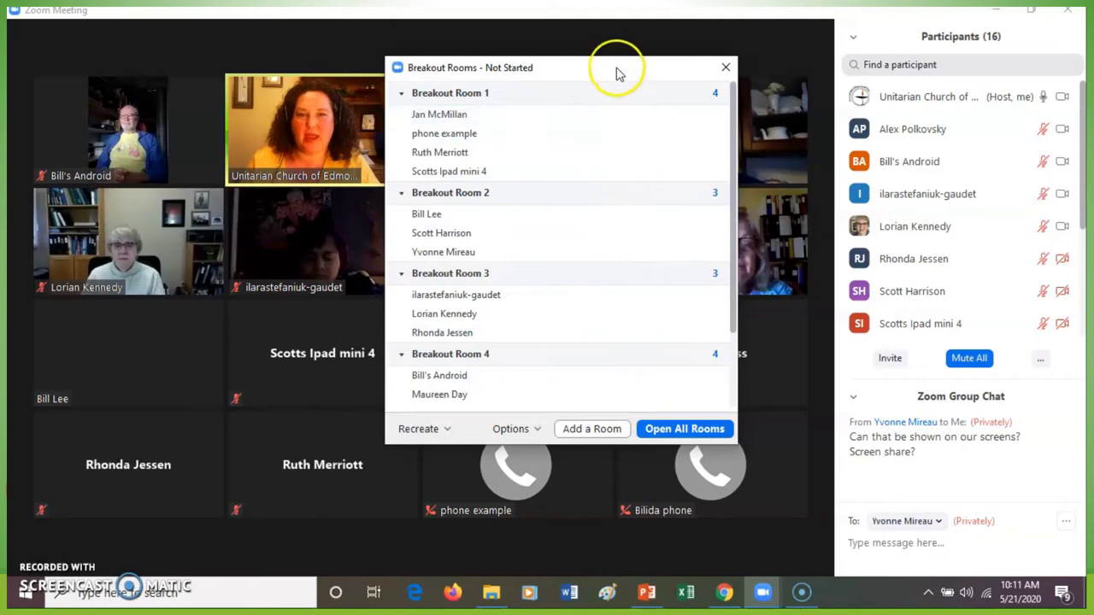
pyautogui.moveTo(620, 75); pyautogui.dragTo(590, 141)
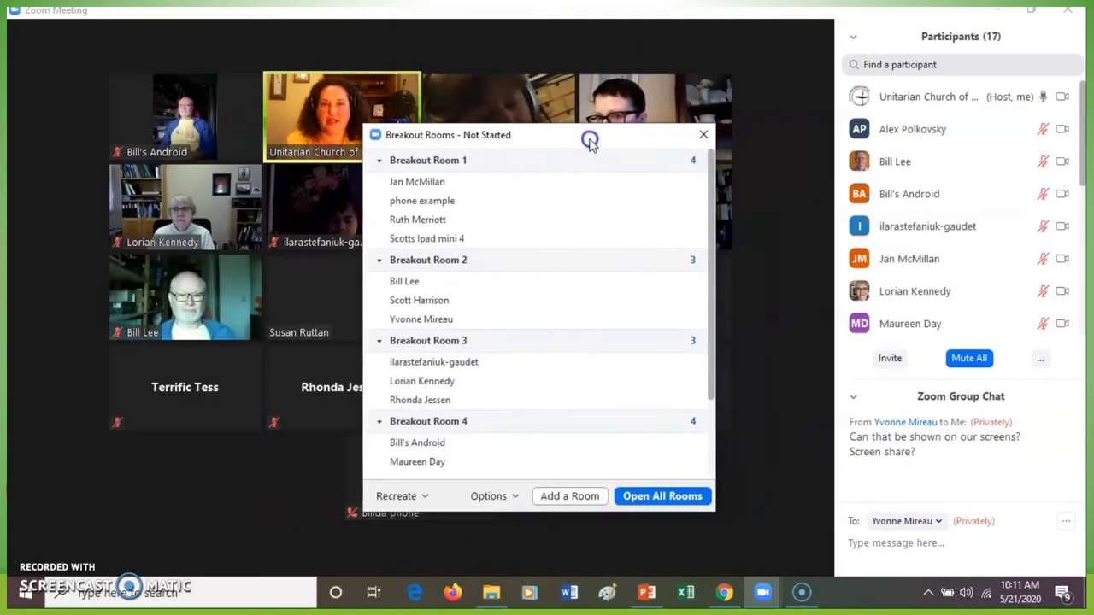
pyautogui.click(703, 135)
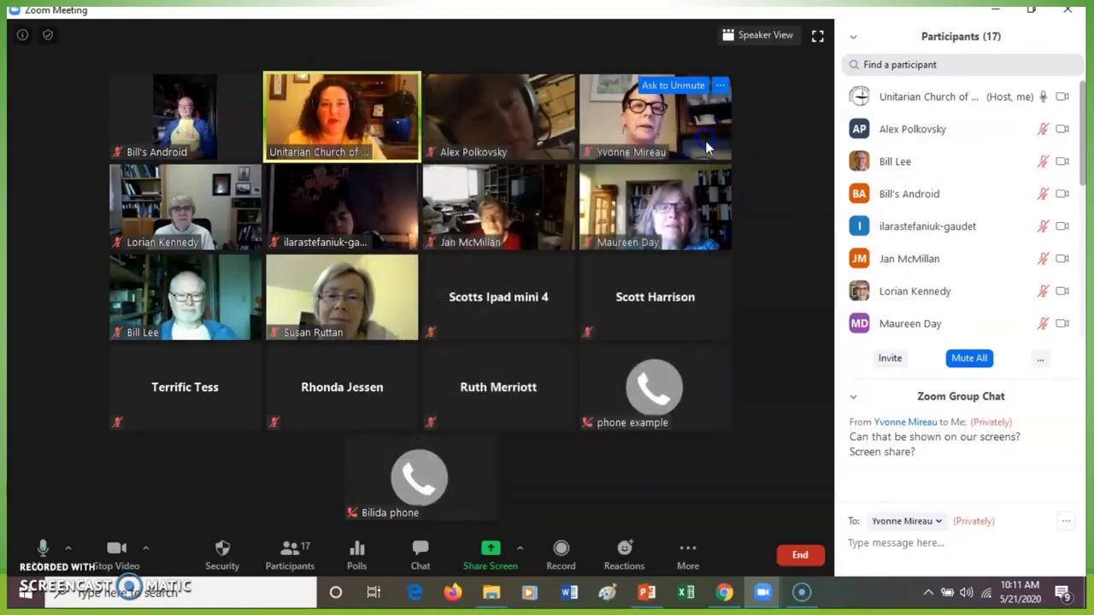
# Step: Recreate all breakout rooms as three rooms with the participants assigned manually
pyautogui.click(688, 555)
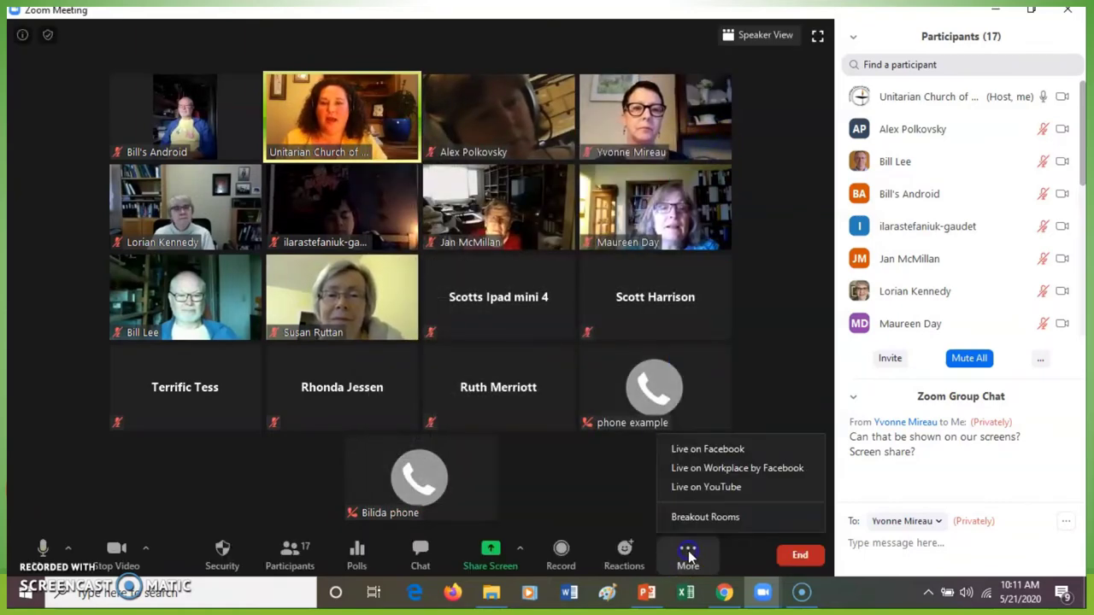
pyautogui.click(701, 517)
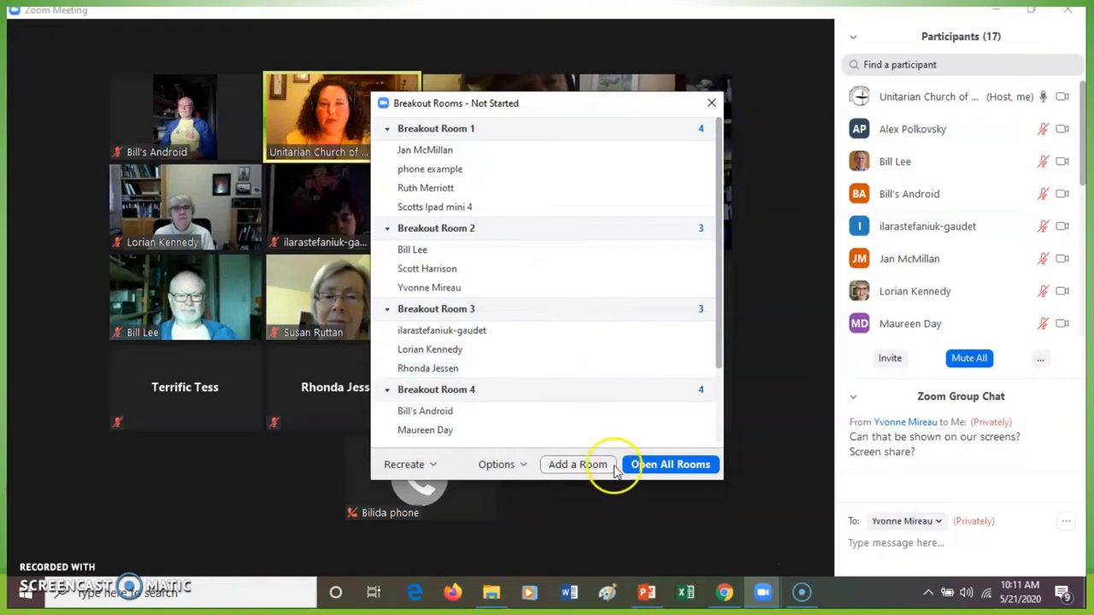
pyautogui.click(429, 464)
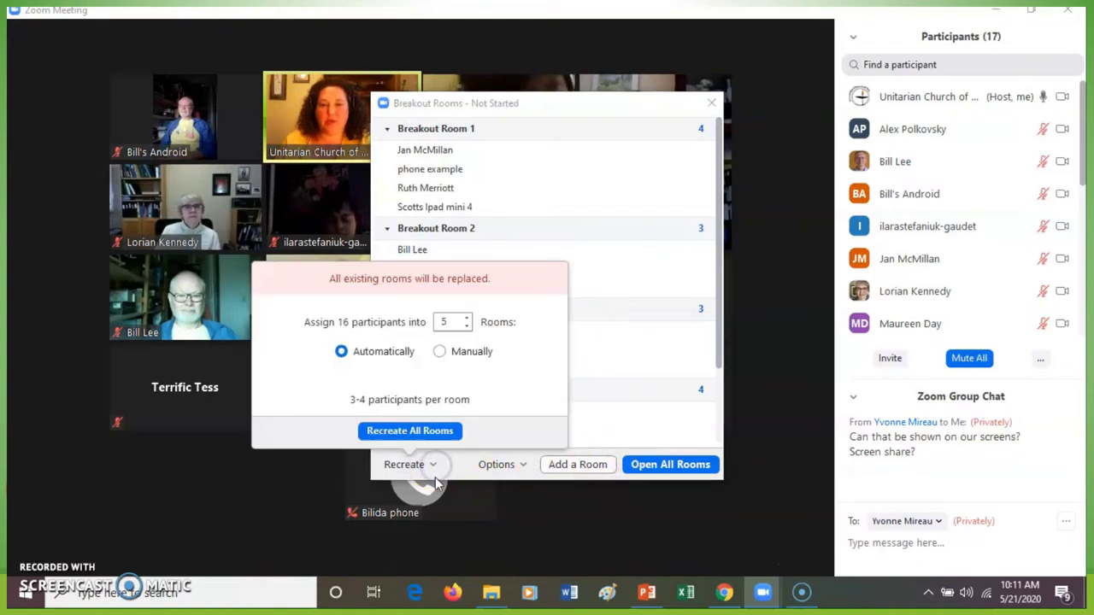
pyautogui.click(439, 351)
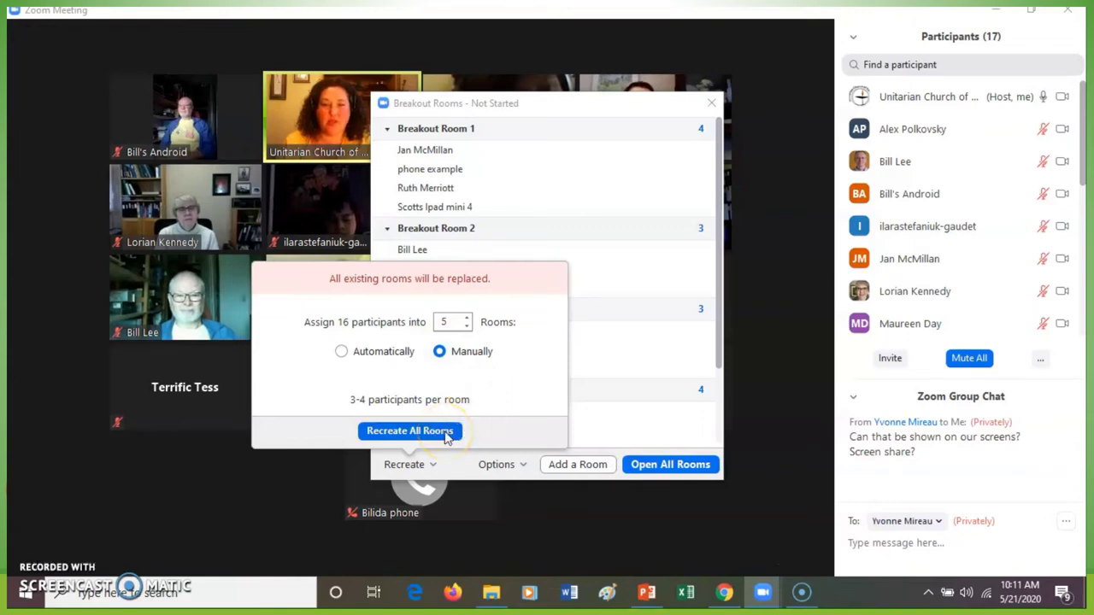
pyautogui.click(467, 326)
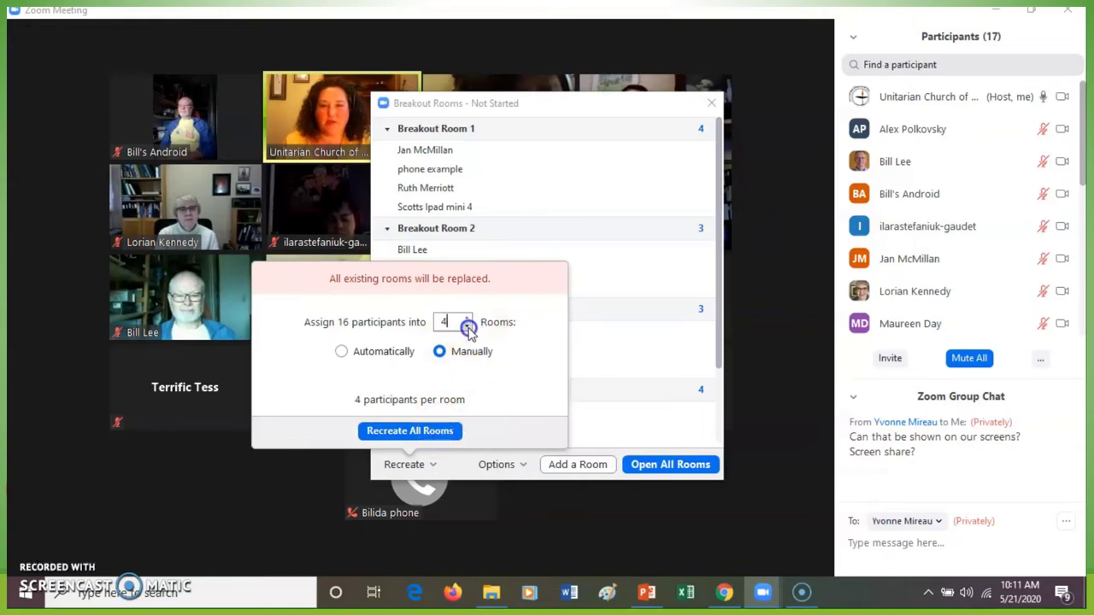
pyautogui.click(467, 327)
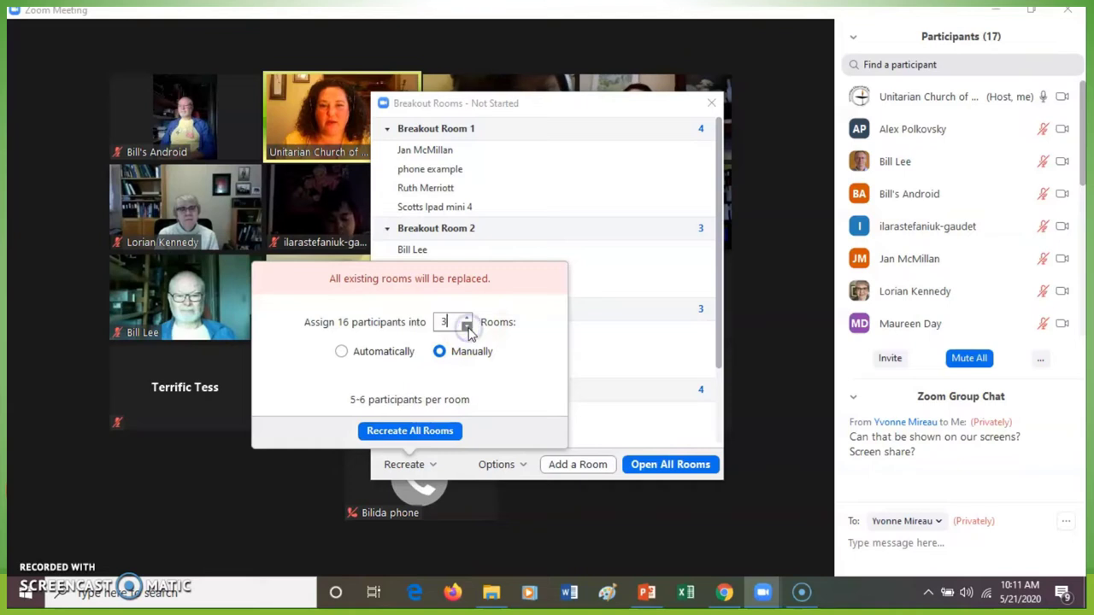
pyautogui.click(442, 435)
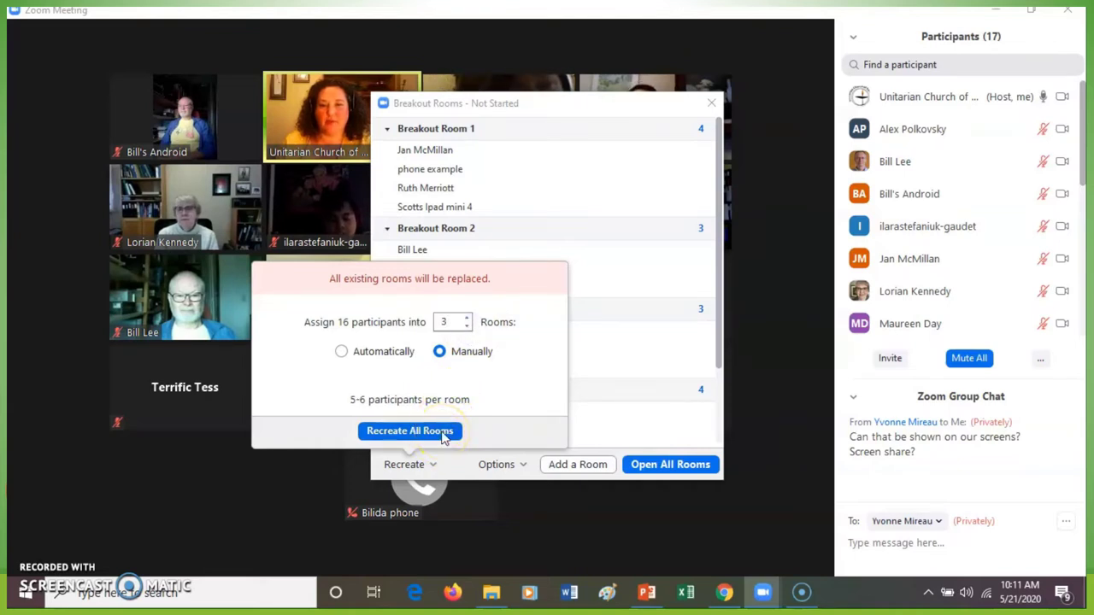
pyautogui.click(444, 434)
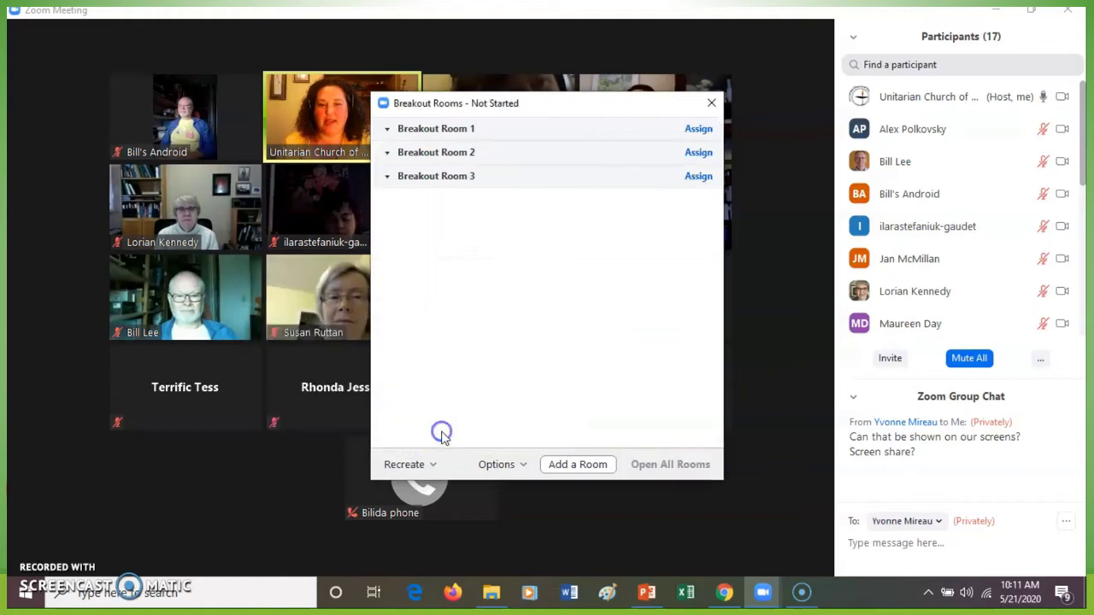
# Step: Assign the first three participants in the list to Breakout Room 1
pyautogui.moveTo(452, 140)
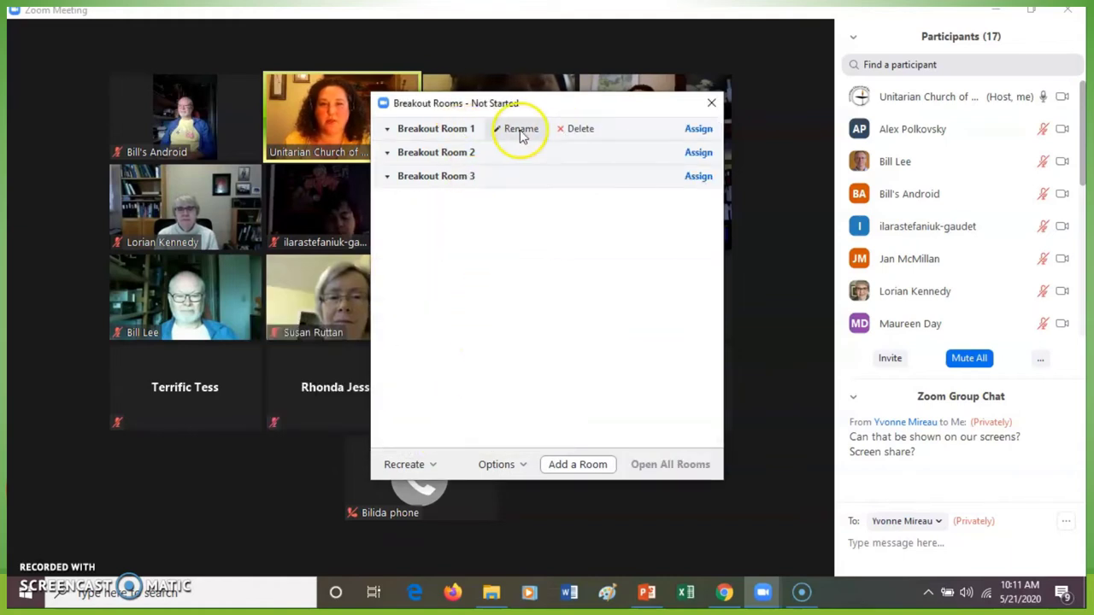
pyautogui.click(699, 130)
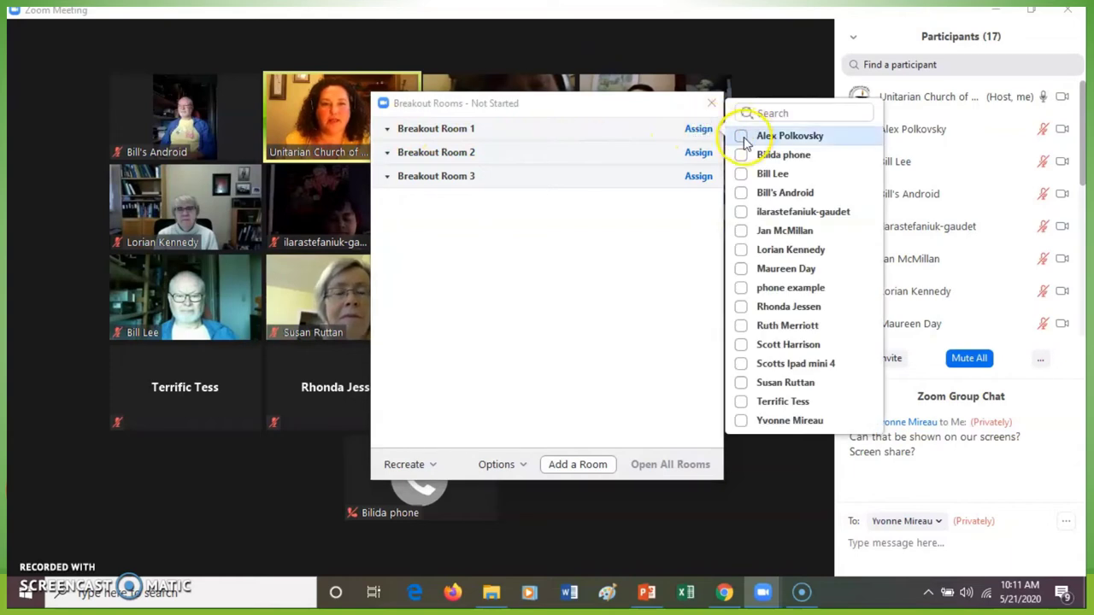
pyautogui.click(740, 136)
pyautogui.click(740, 154)
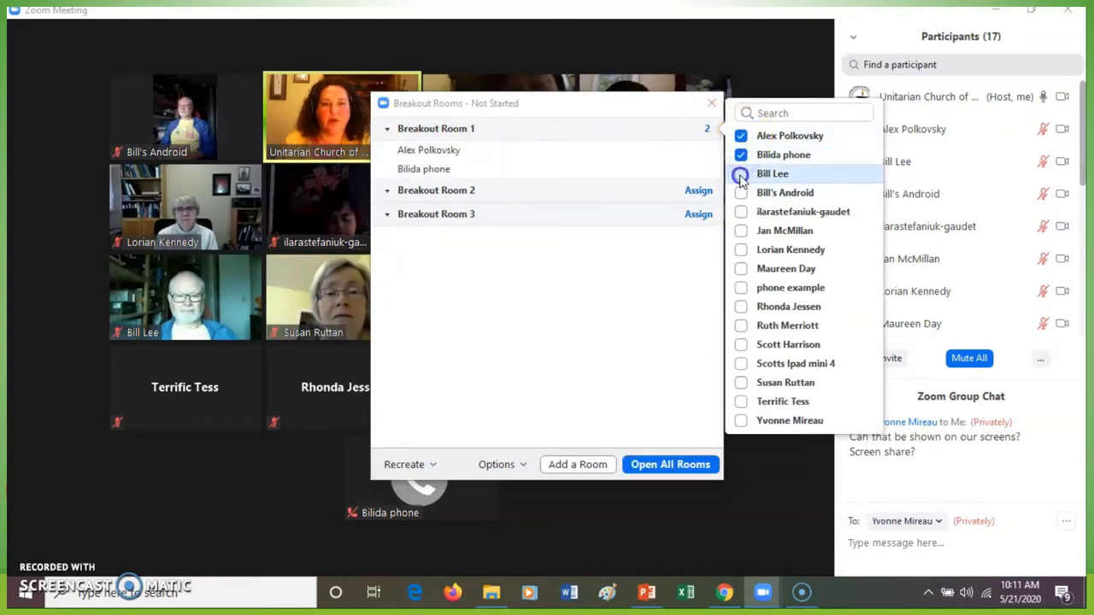
pyautogui.click(740, 173)
# Step: Assign the first three of the remaining unassigned participants to Breakout Room 2
pyautogui.click(698, 209)
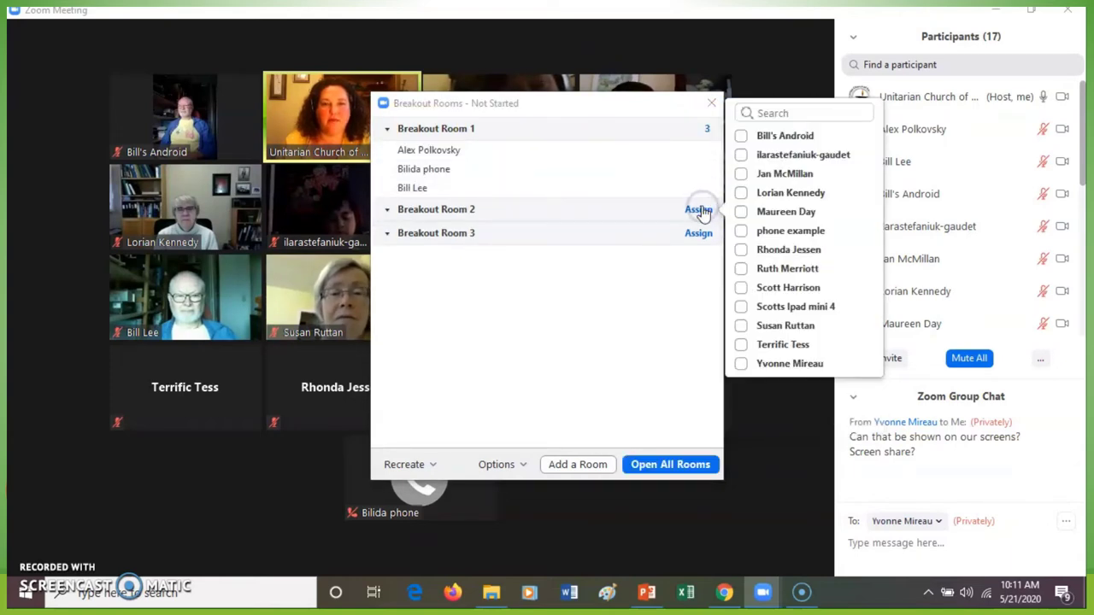
pyautogui.click(740, 136)
pyautogui.click(740, 154)
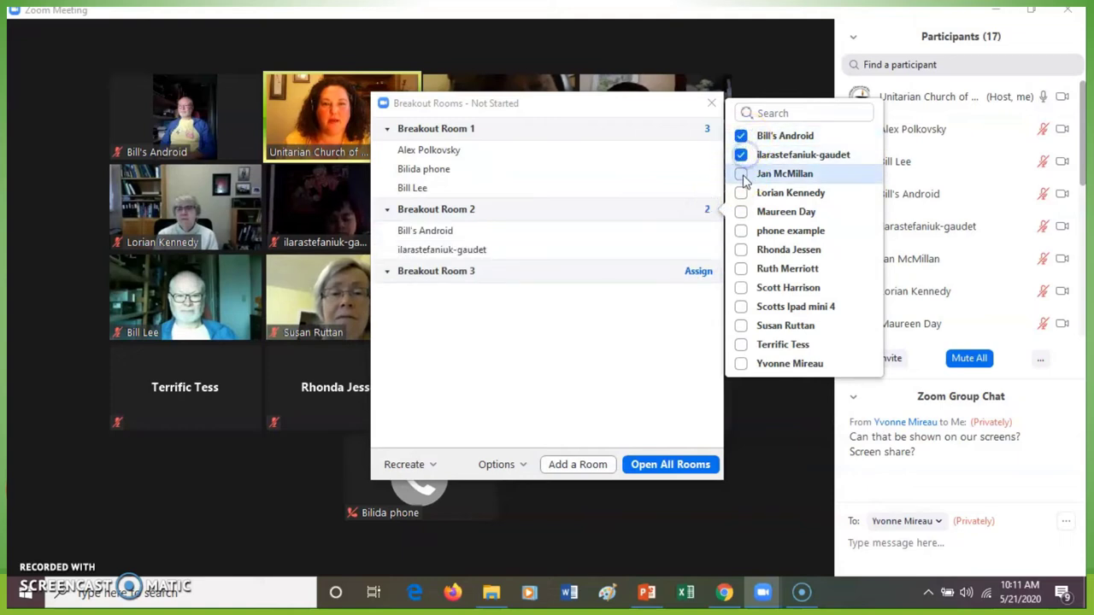
pyautogui.click(739, 174)
# Step: Assign the first five remaining participants and the second-to-last one in the list to Breakout Room 3
pyautogui.click(698, 290)
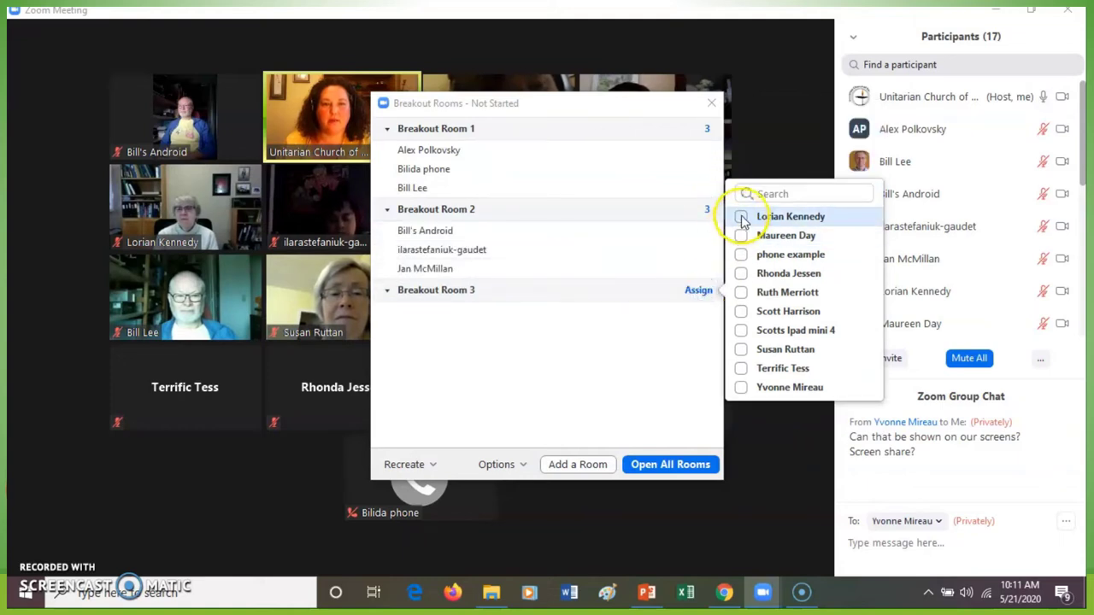
pyautogui.click(740, 217)
pyautogui.click(740, 234)
pyautogui.click(740, 254)
pyautogui.click(740, 272)
pyautogui.click(739, 292)
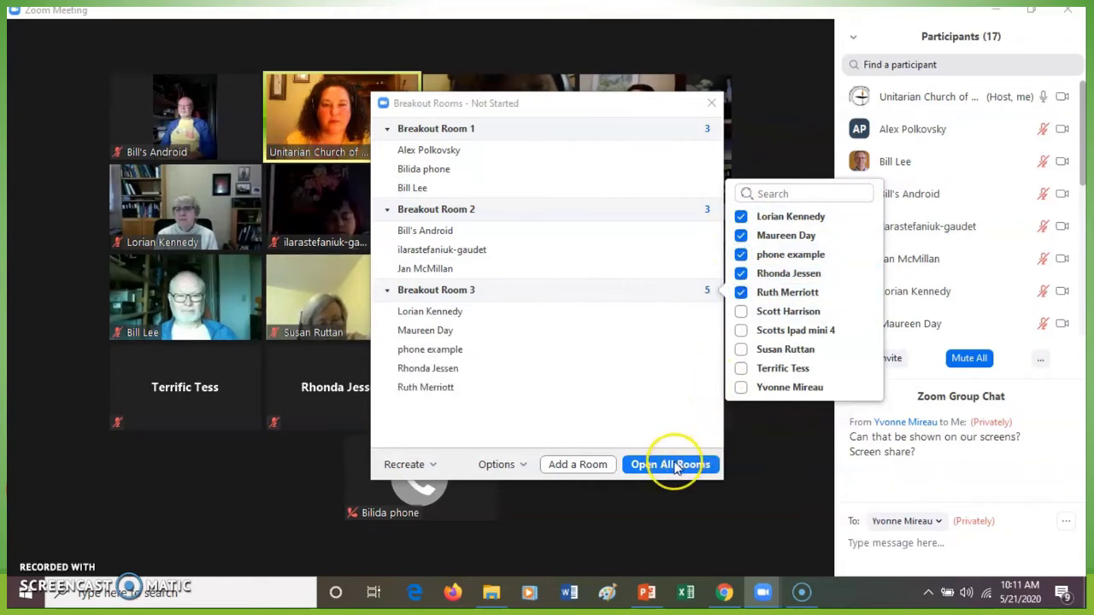
pyautogui.click(740, 368)
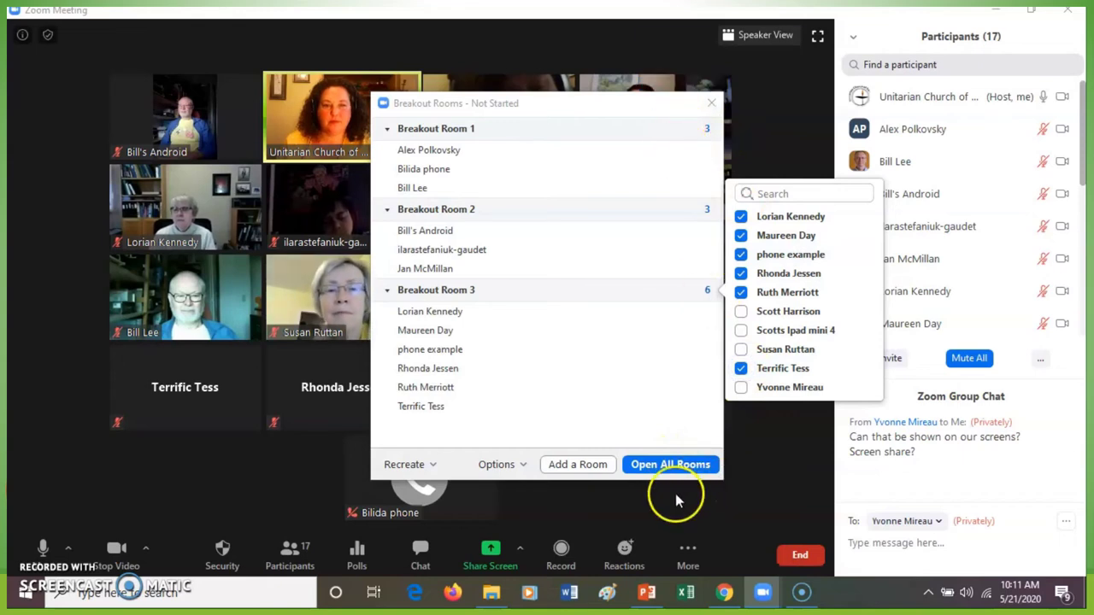
# Step: Open the three manually assigned breakout rooms, and close them all again together with the Breakout Rooms window
pyautogui.click(665, 469)
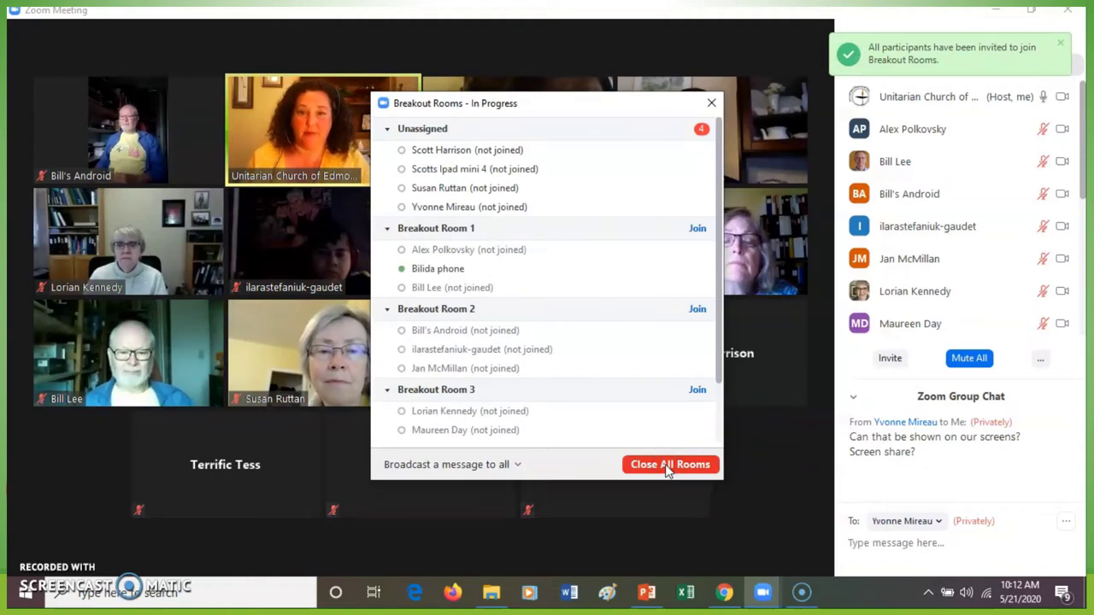
pyautogui.click(666, 468)
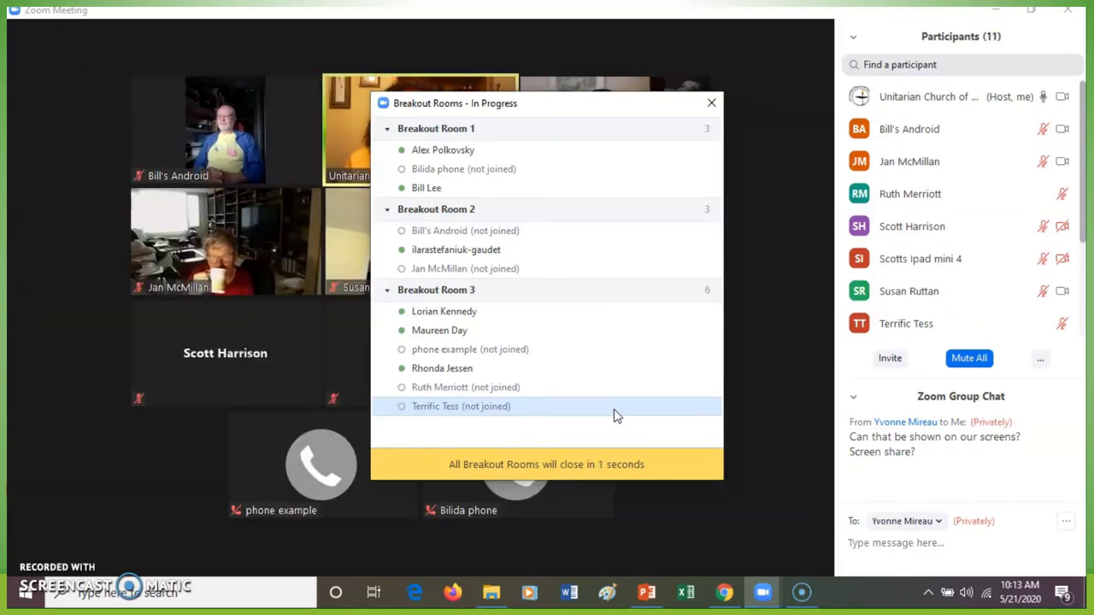
pyautogui.click(711, 103)
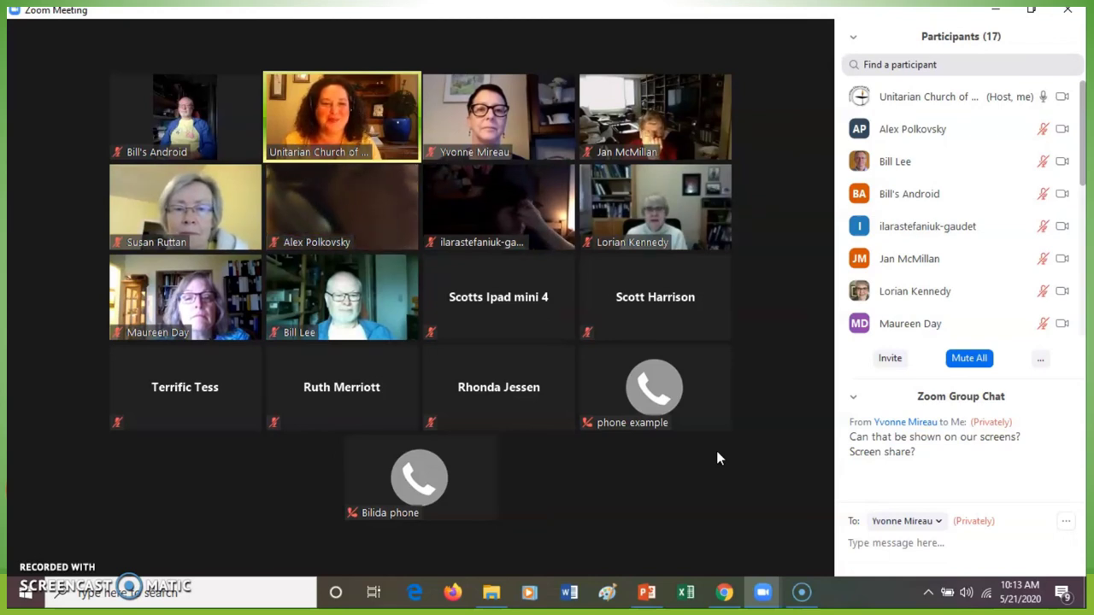
pyautogui.moveTo(732, 415)
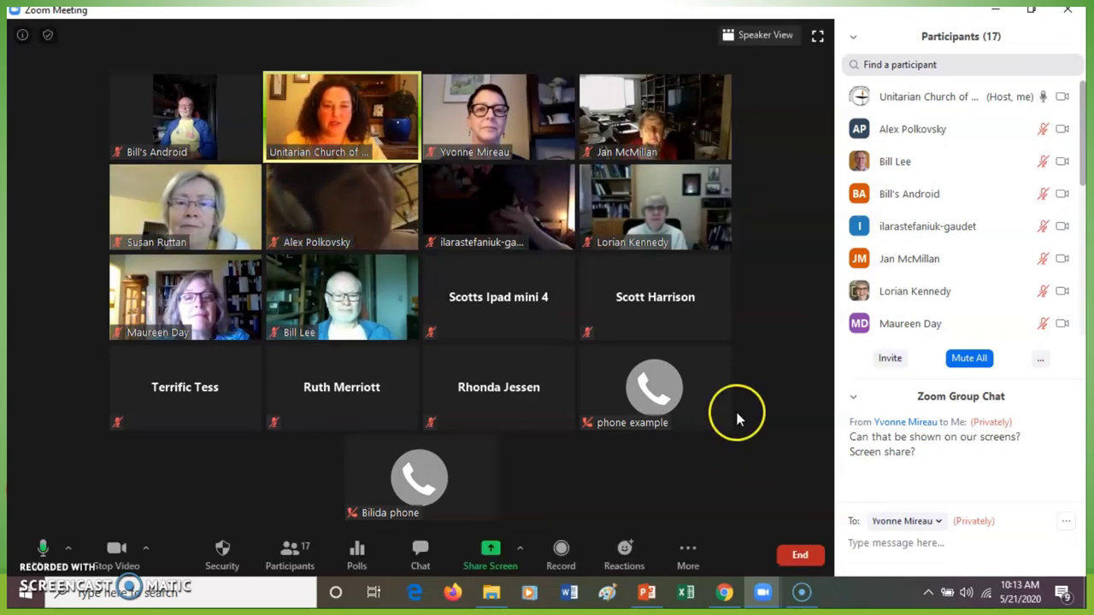